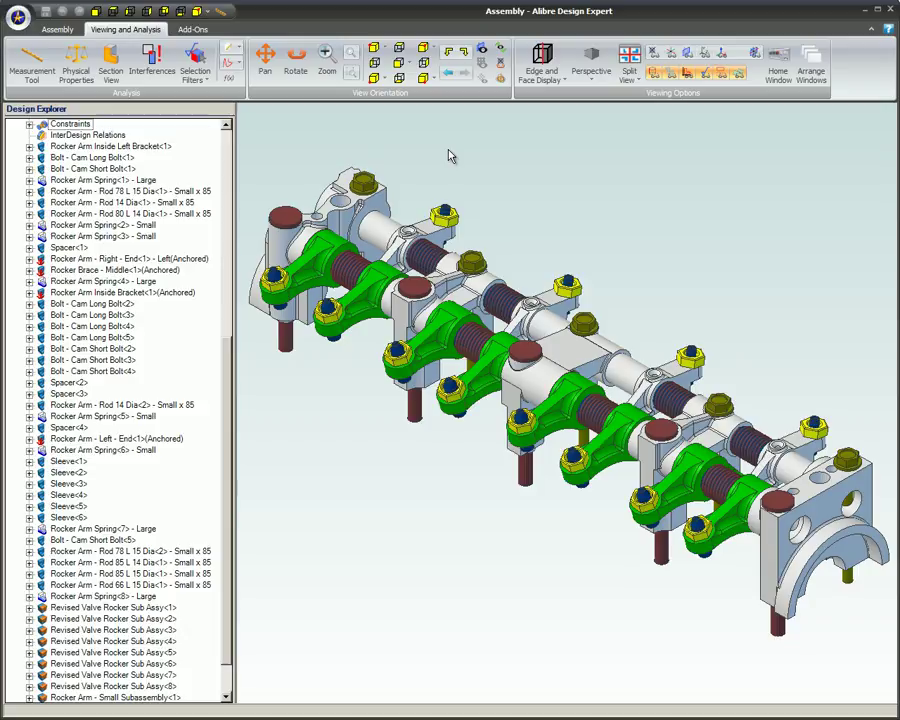
Create a new Bill of Materials from File > New using the BOM ANSI DE standard template.
left_click(19, 19)
mouse_move(62, 44)
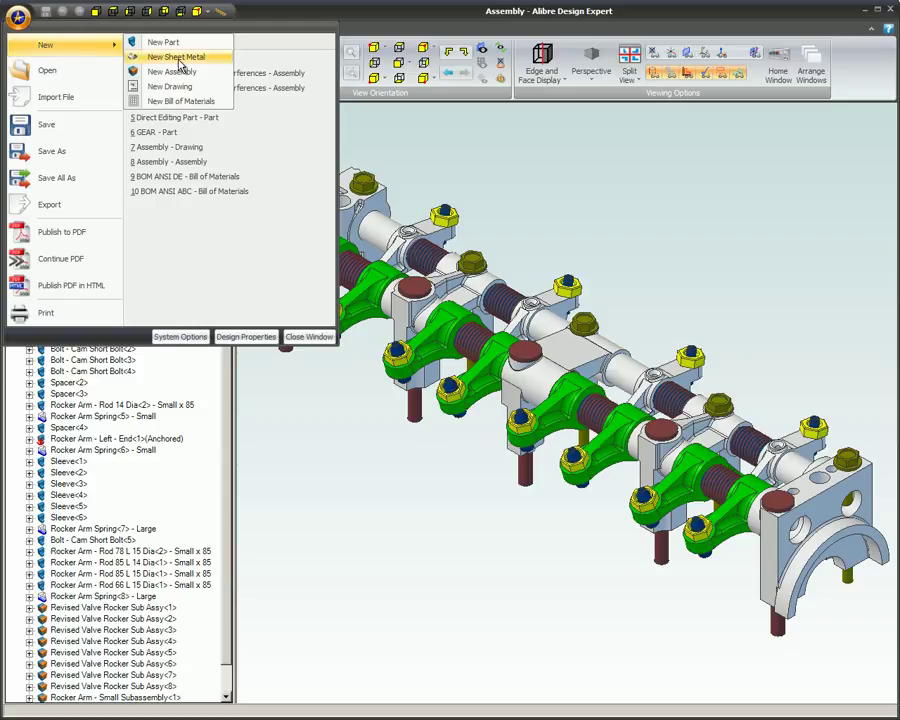
left_click(186, 105)
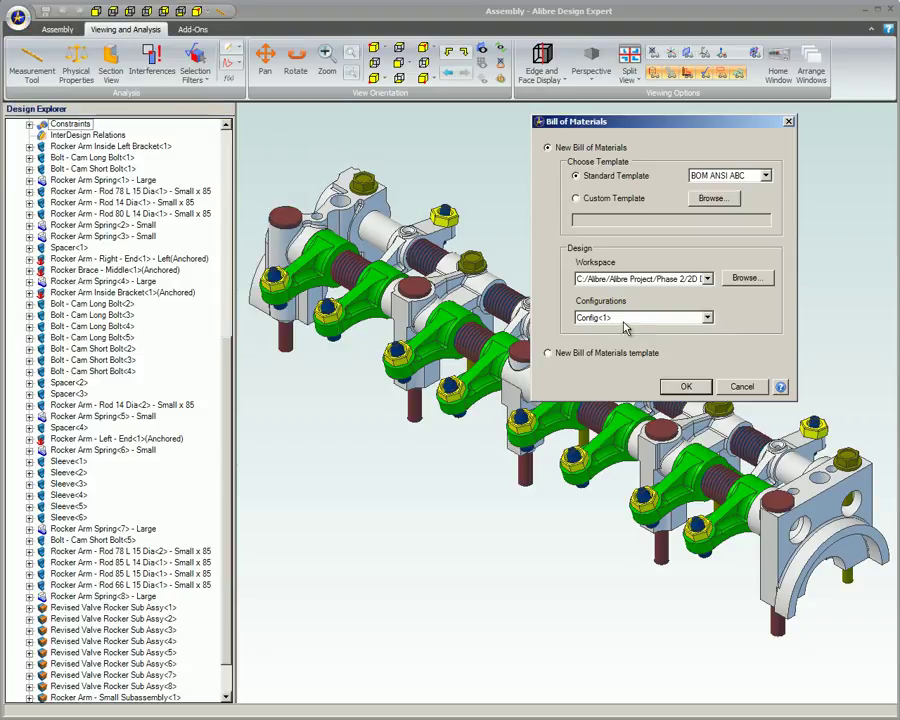
left_click(741, 387)
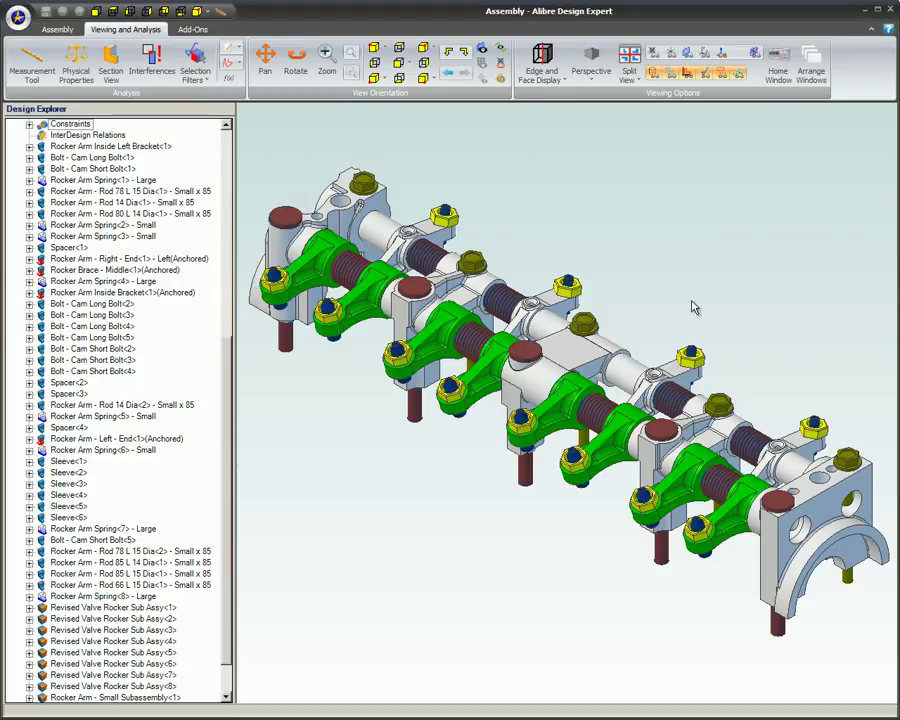
key("alt")
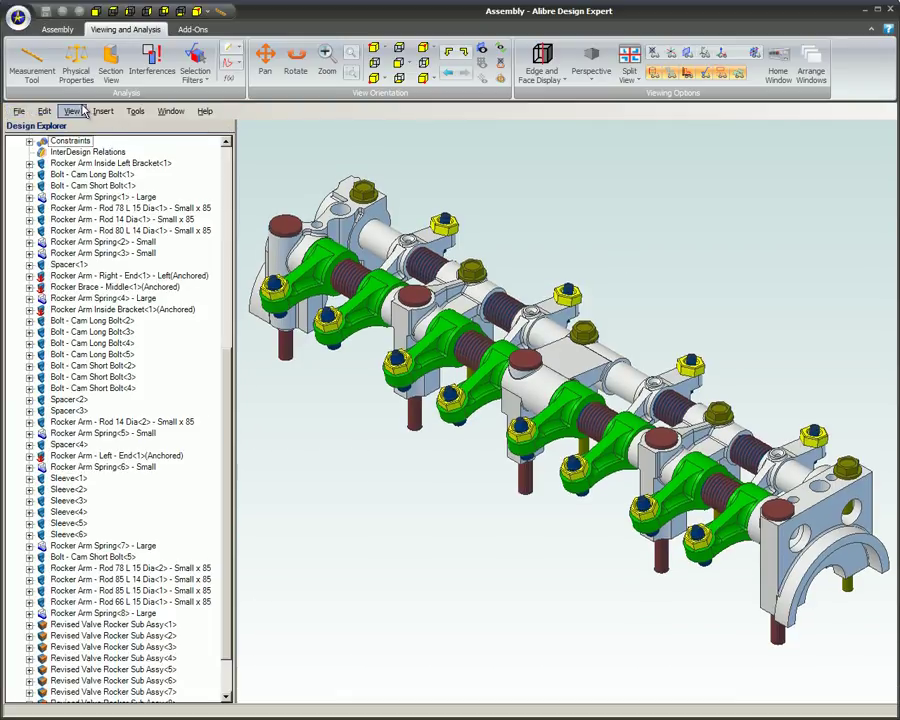
left_click(18, 112)
mouse_move(40, 127)
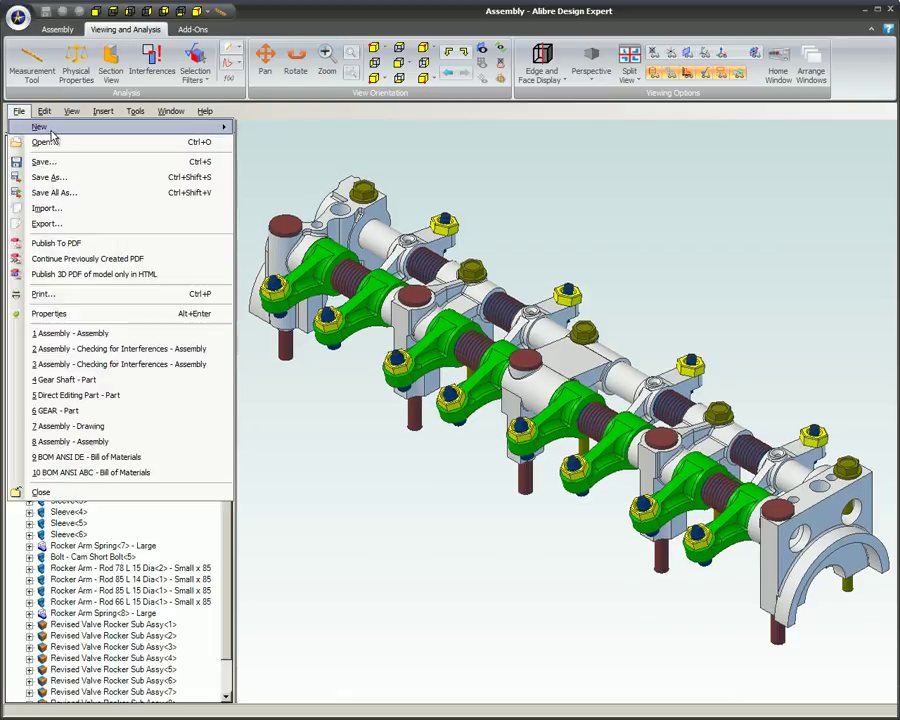
left_click(285, 191)
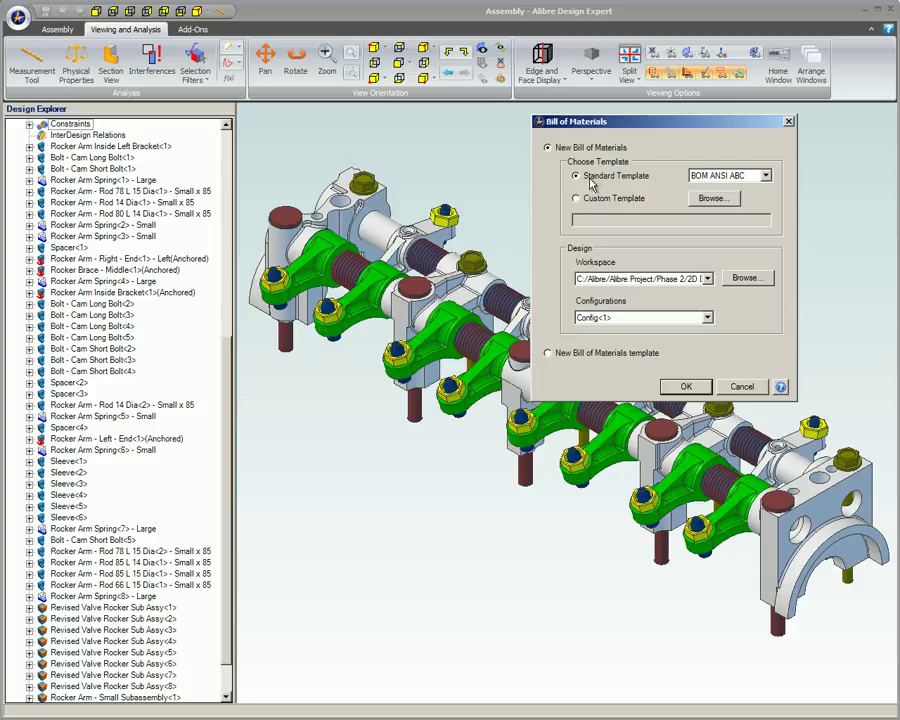
left_click(766, 176)
left_click(765, 192)
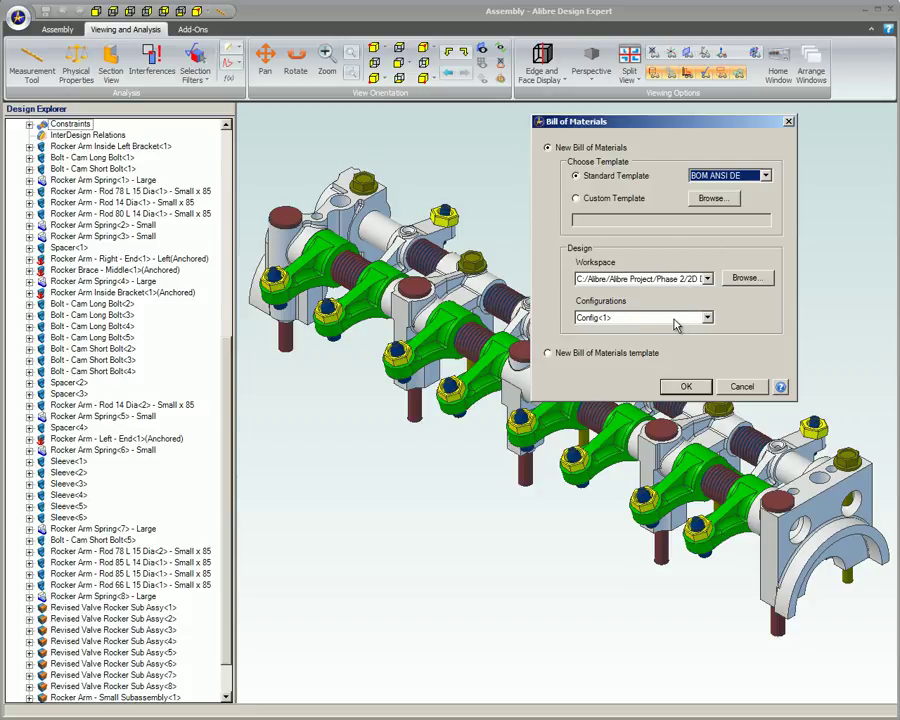
left_click(675, 388)
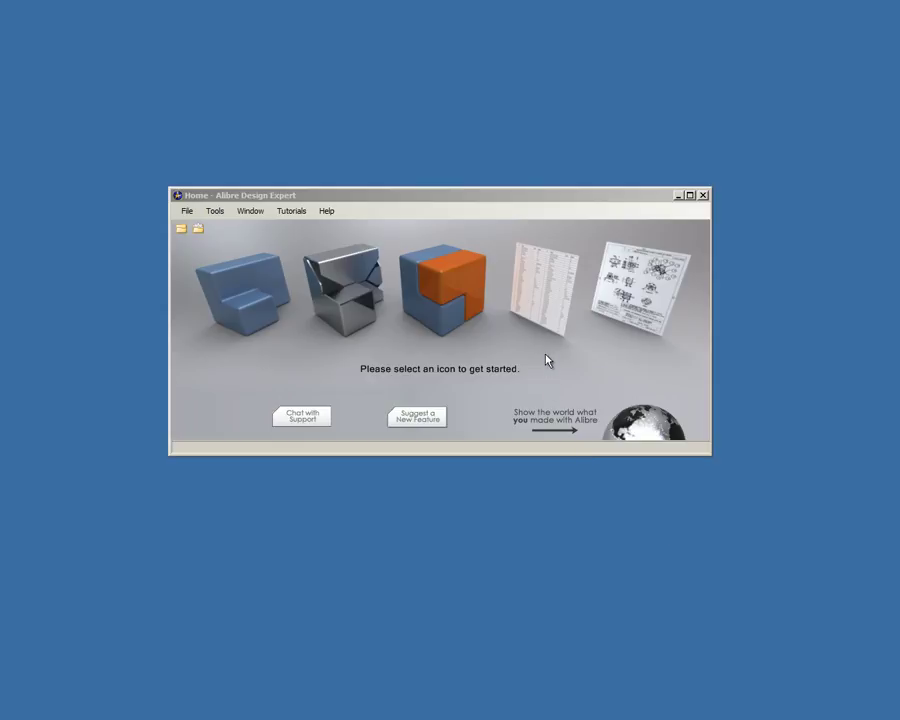
Open the rocker-arm Assembly - Drawing with the exploded iso view on Sheet 2.
left_click(552, 315)
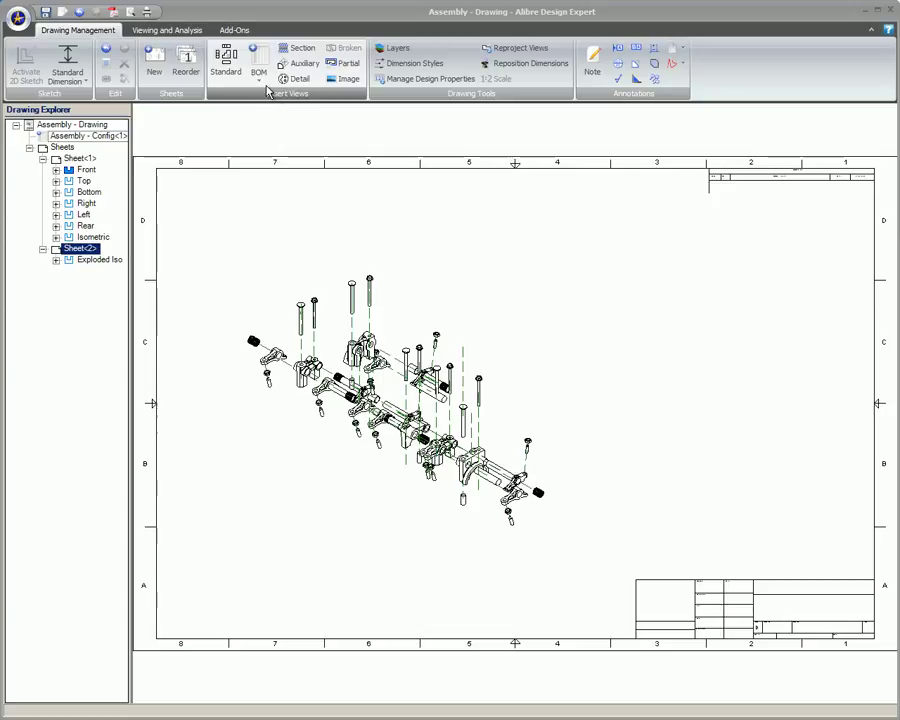
Link the drawing to the existing Assembly .ad_bom bill of materials file via Link BOM.
left_click(260, 82)
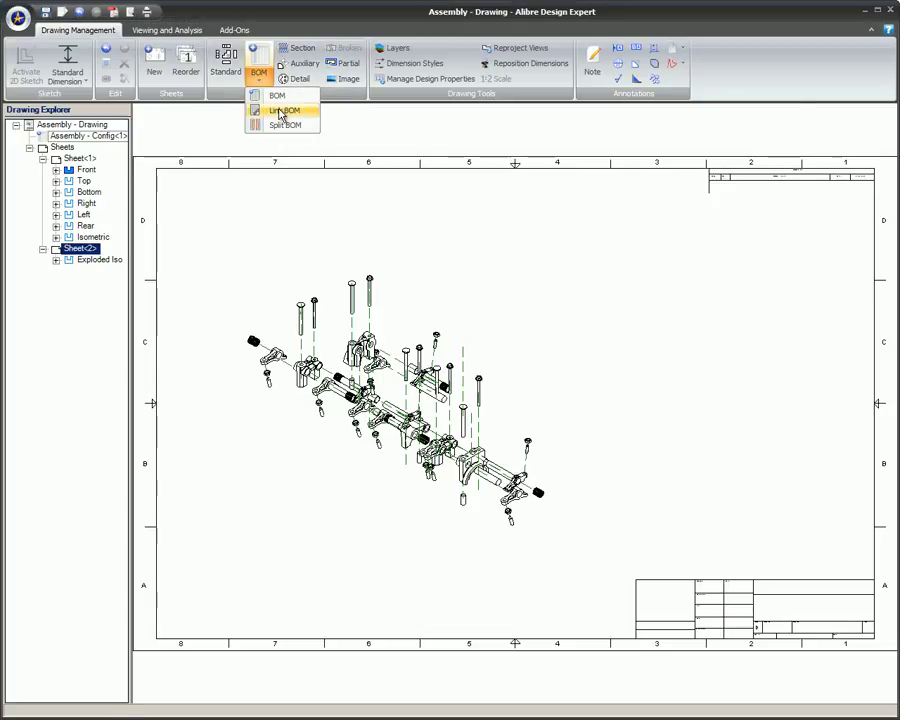
left_click(283, 110)
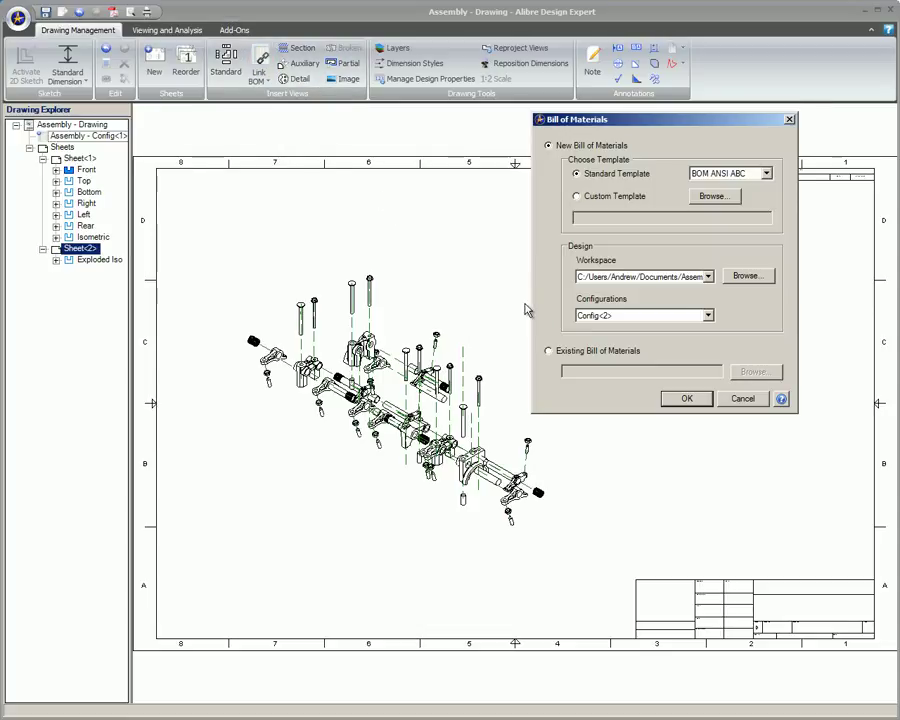
left_click(548, 351)
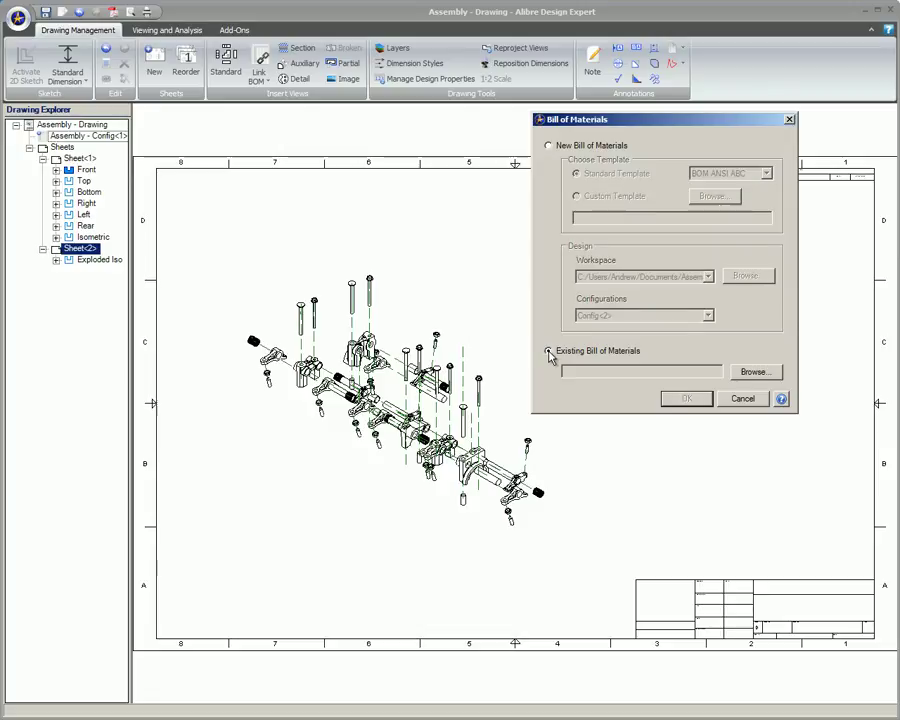
left_click(755, 372)
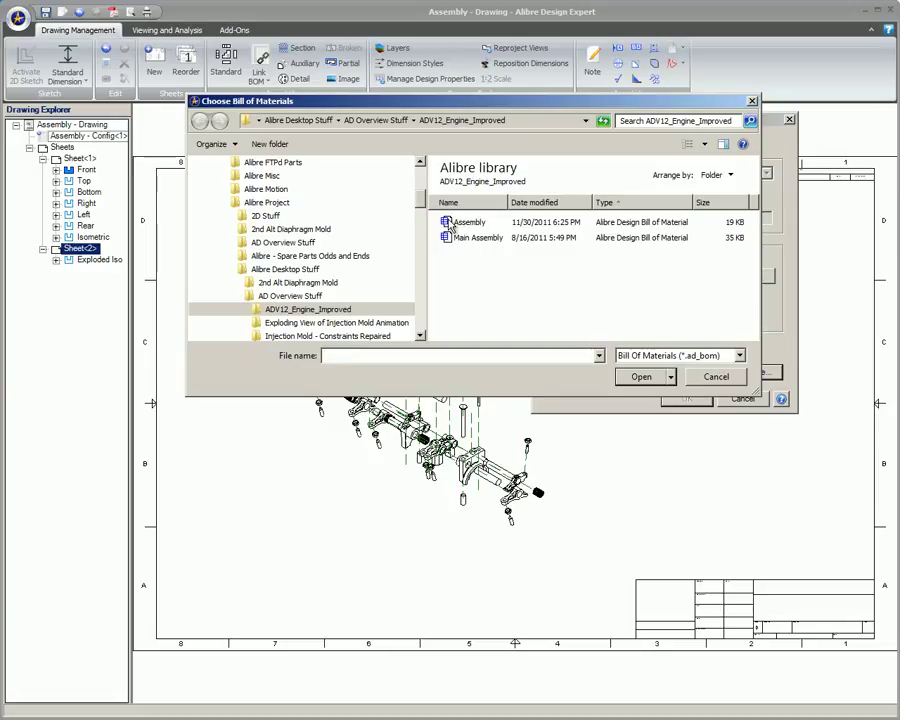
left_click(452, 222)
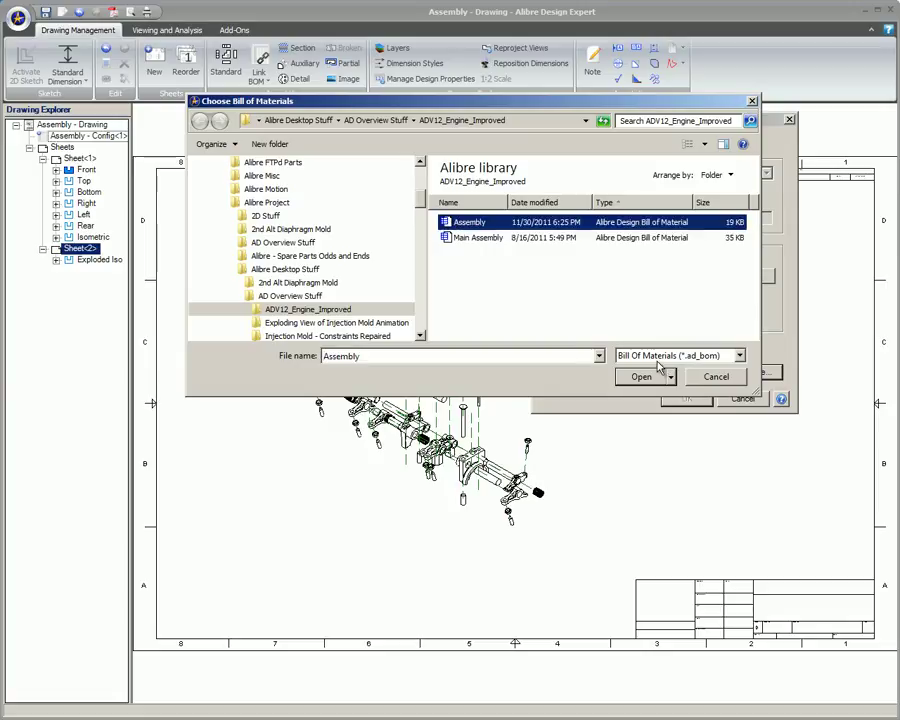
left_click(641, 377)
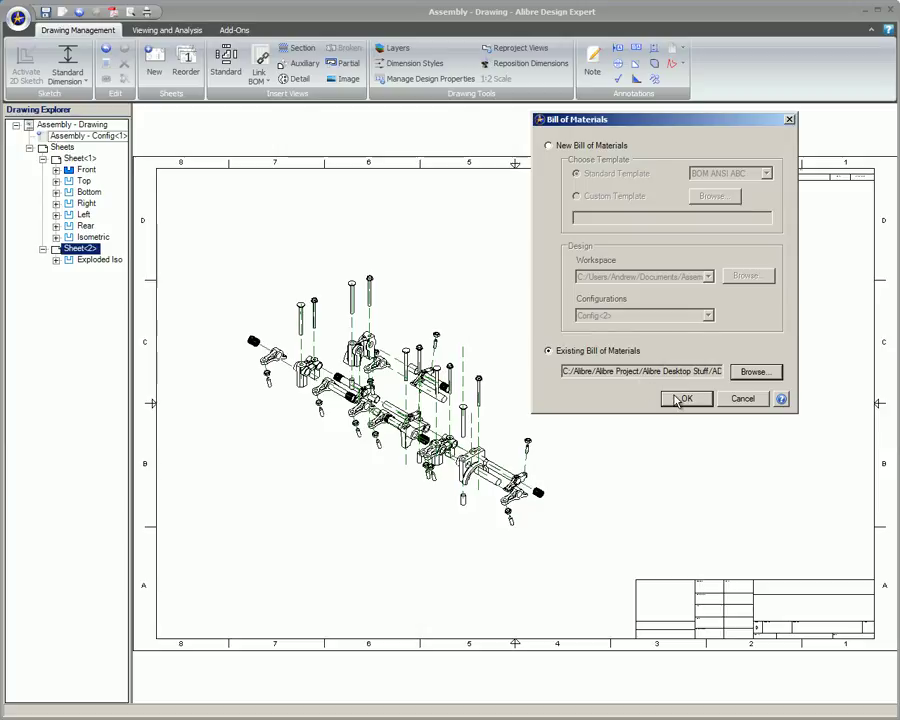
left_click(680, 400)
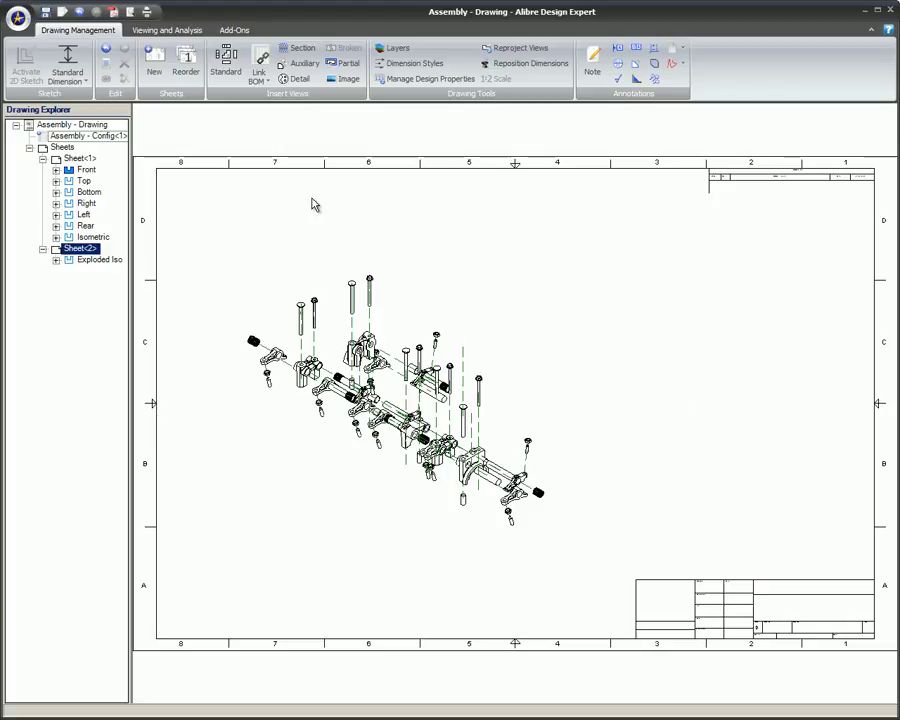
Insert the BOM table view and place it on Sheet 2 beside the exploded view.
left_click(262, 78)
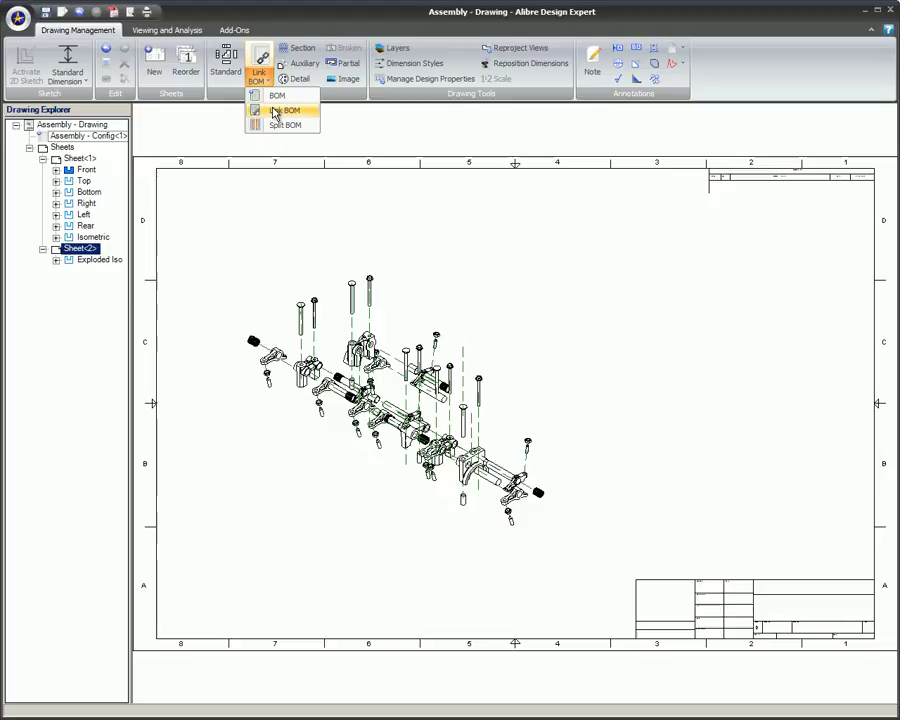
left_click(272, 95)
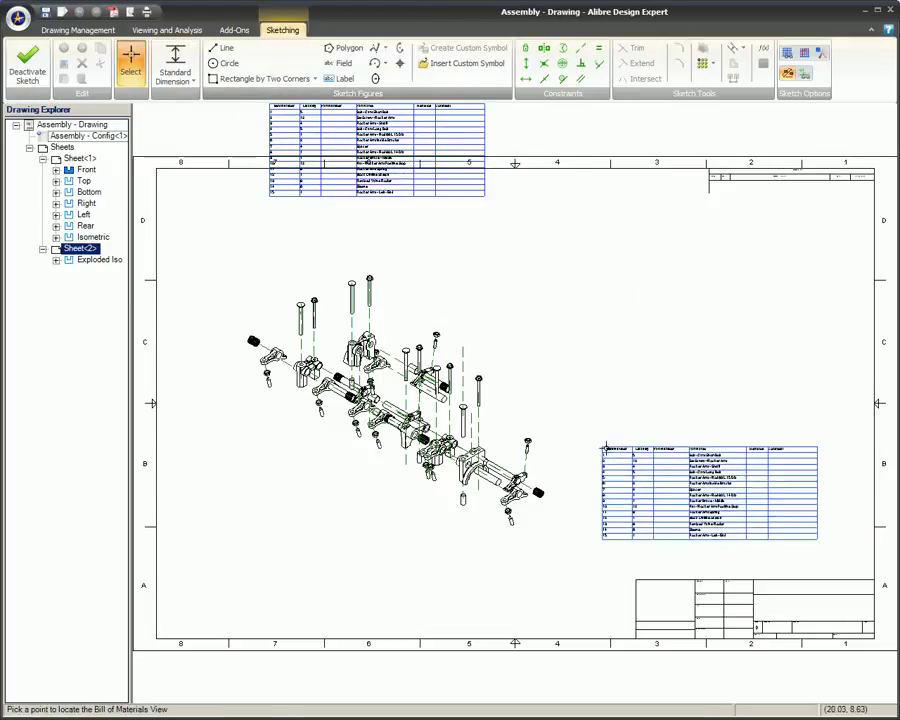
left_click(636, 461)
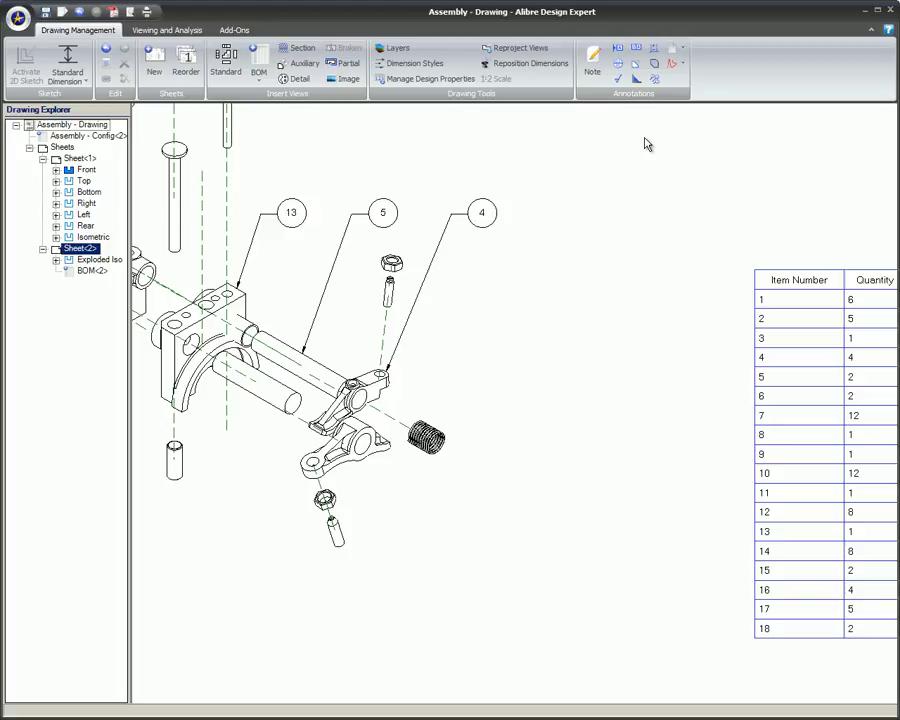
Attach callout balloon 15 to the rod edge, then drag it lower and left.
key("alt")
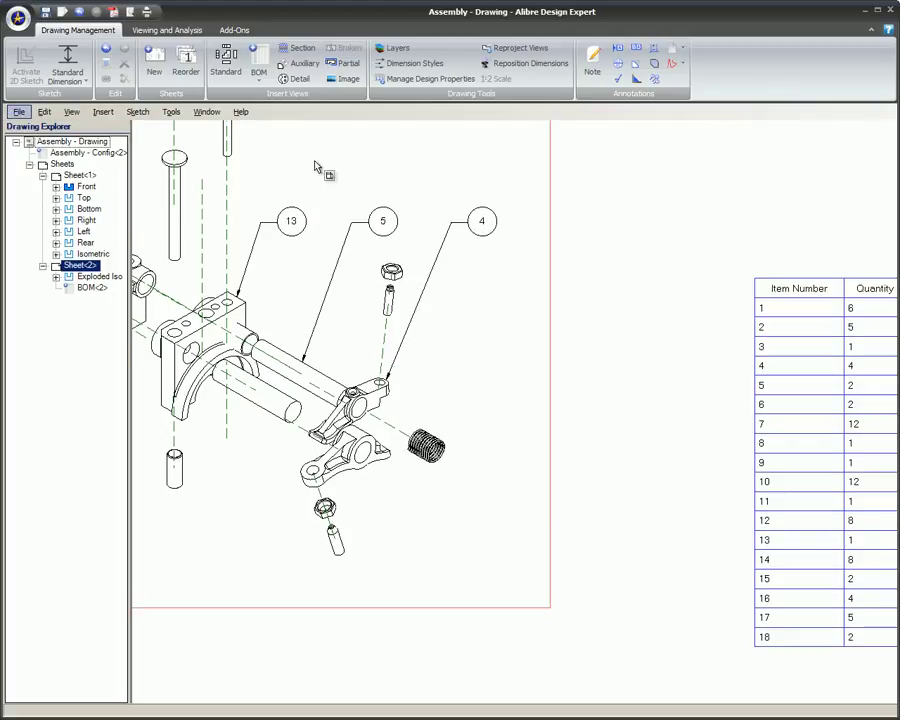
left_click(103, 112)
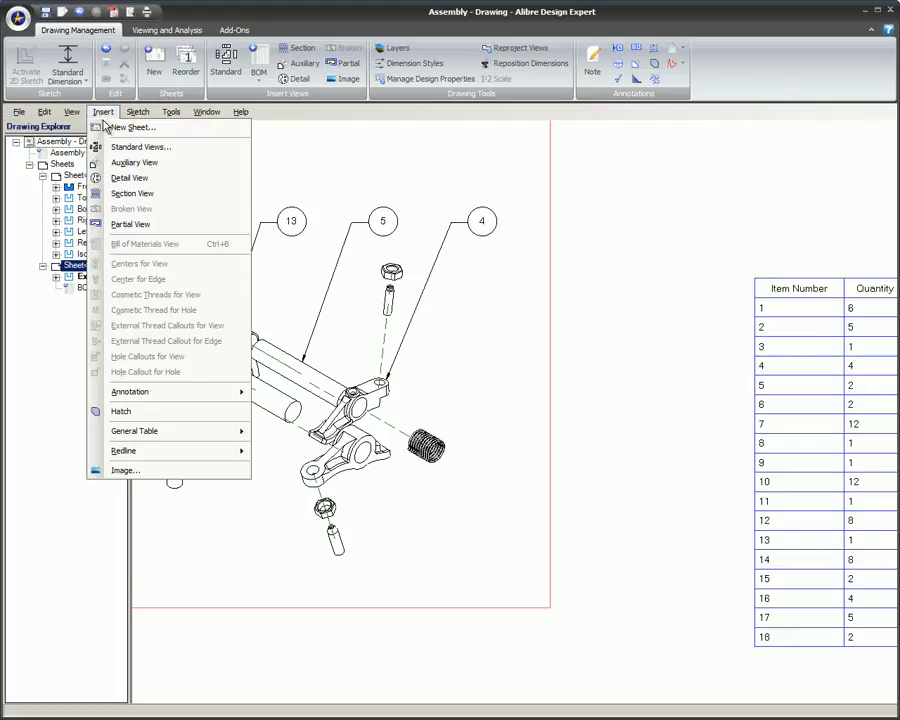
mouse_move(165, 391)
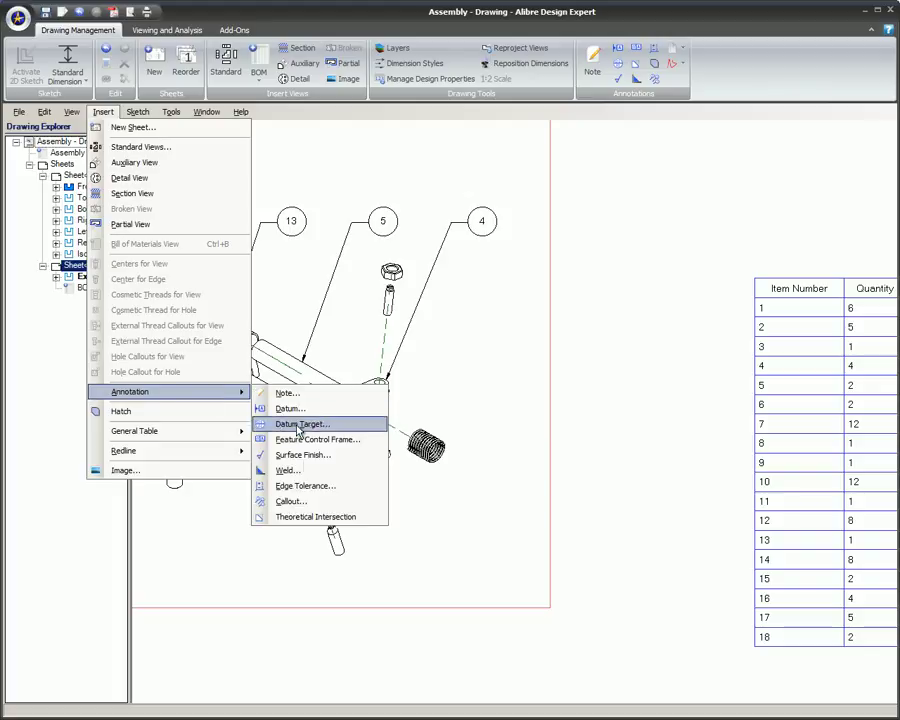
left_click(300, 500)
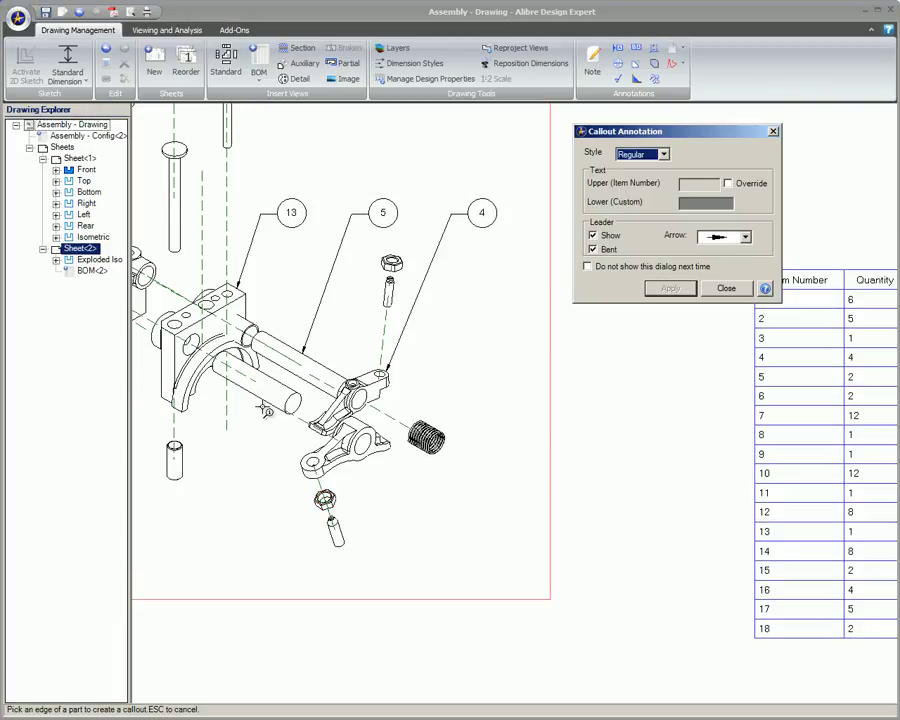
left_click(264, 403)
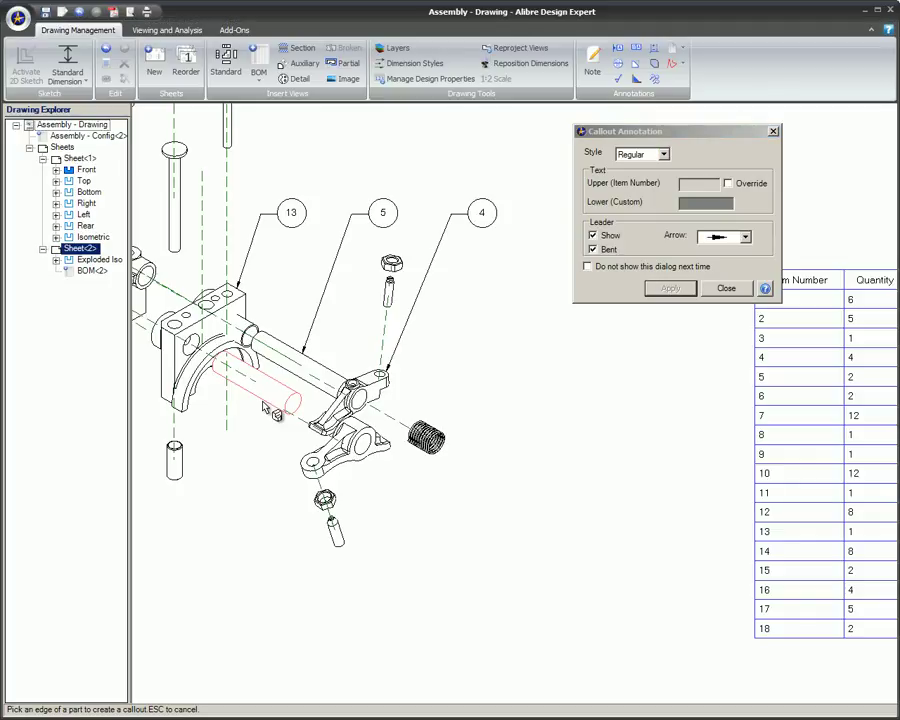
left_click(264, 403)
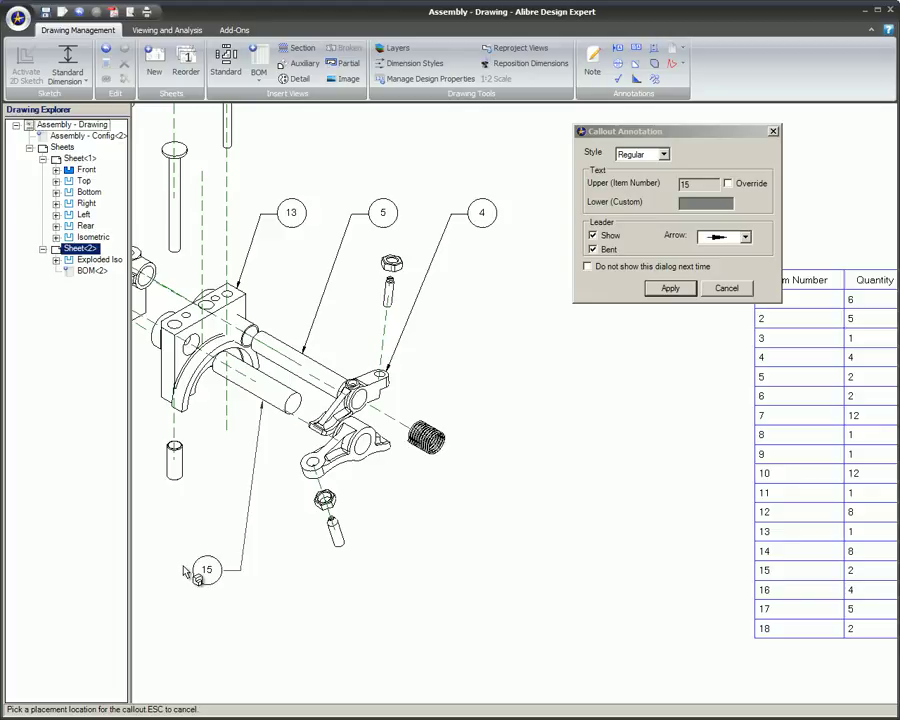
left_click(174, 571)
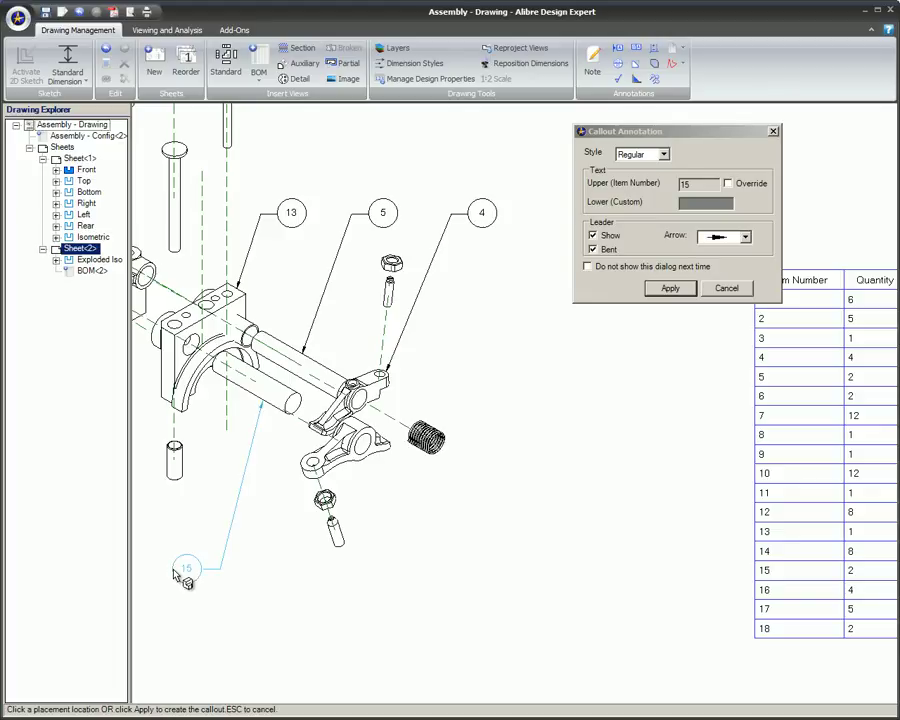
left_click(666, 290)
left_click(725, 288)
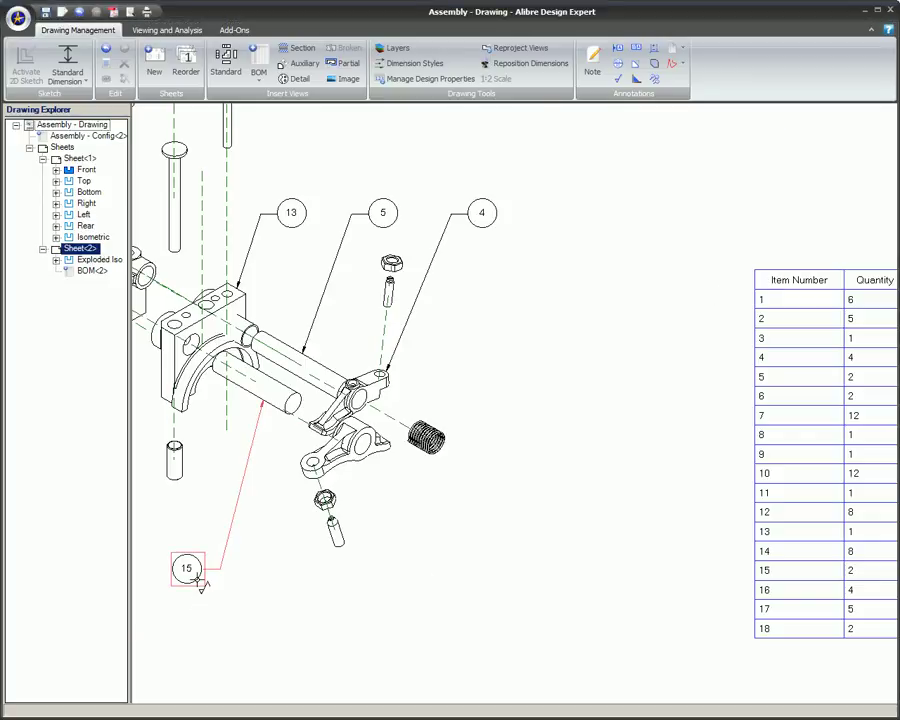
left_click_drag(200, 580, 191, 607)
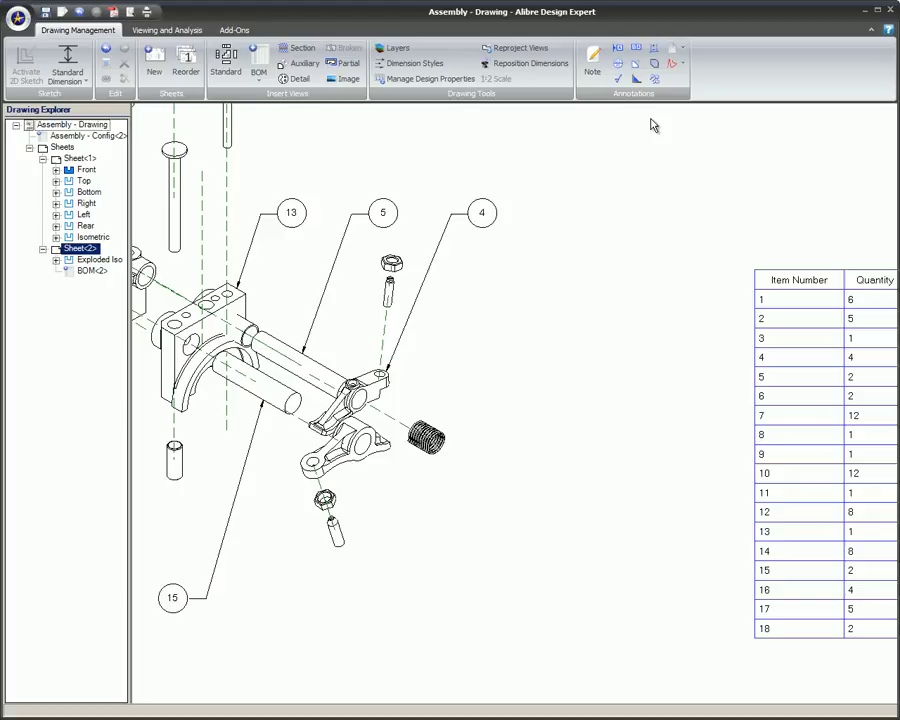
Turn off the callout options dialog for future callouts.
left_click(655, 78)
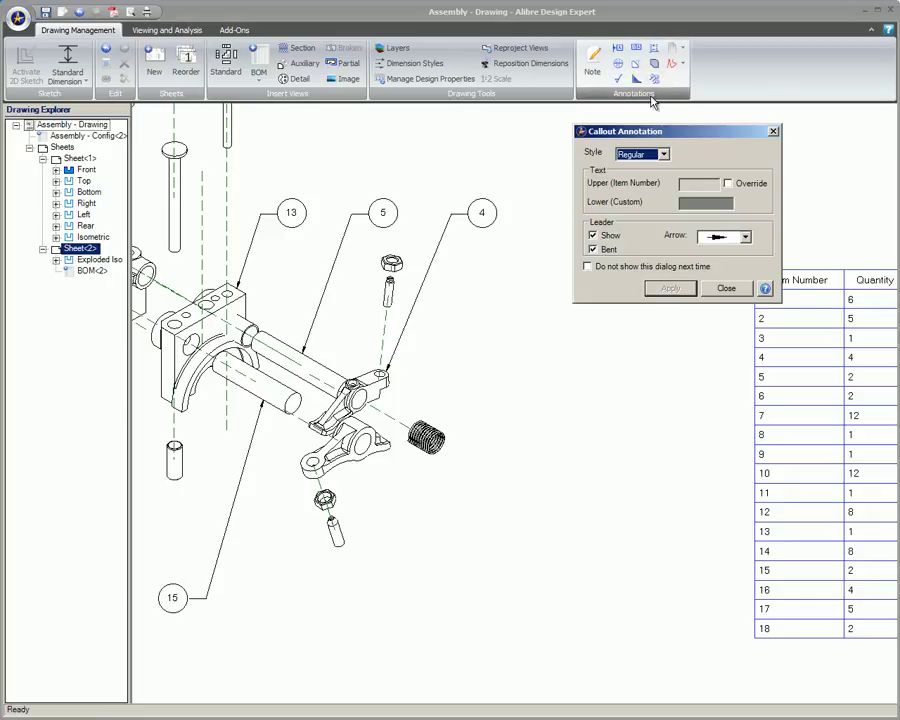
left_click(588, 266)
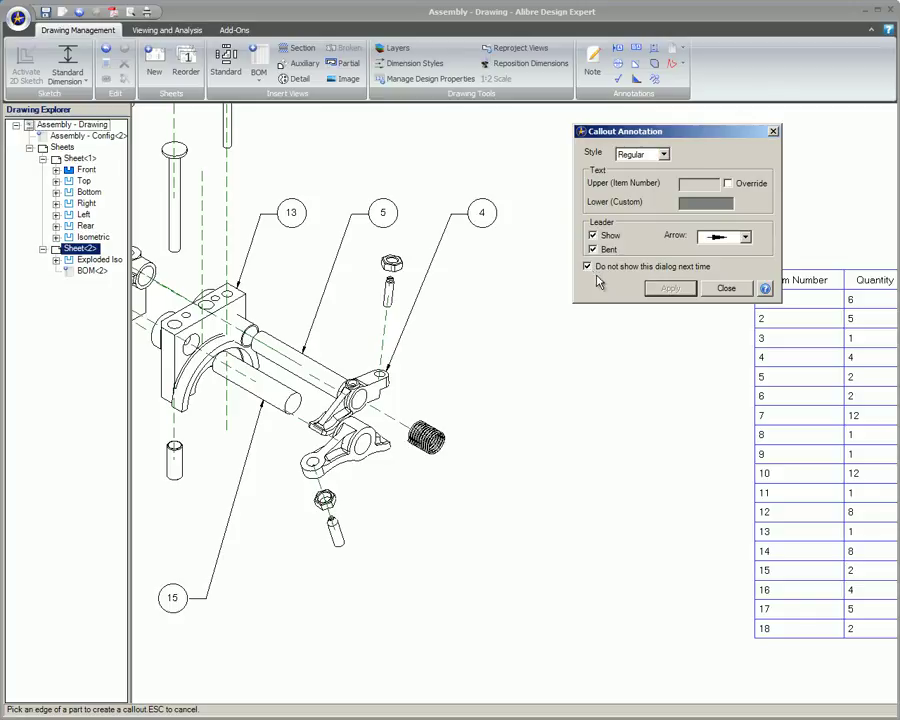
left_click(724, 289)
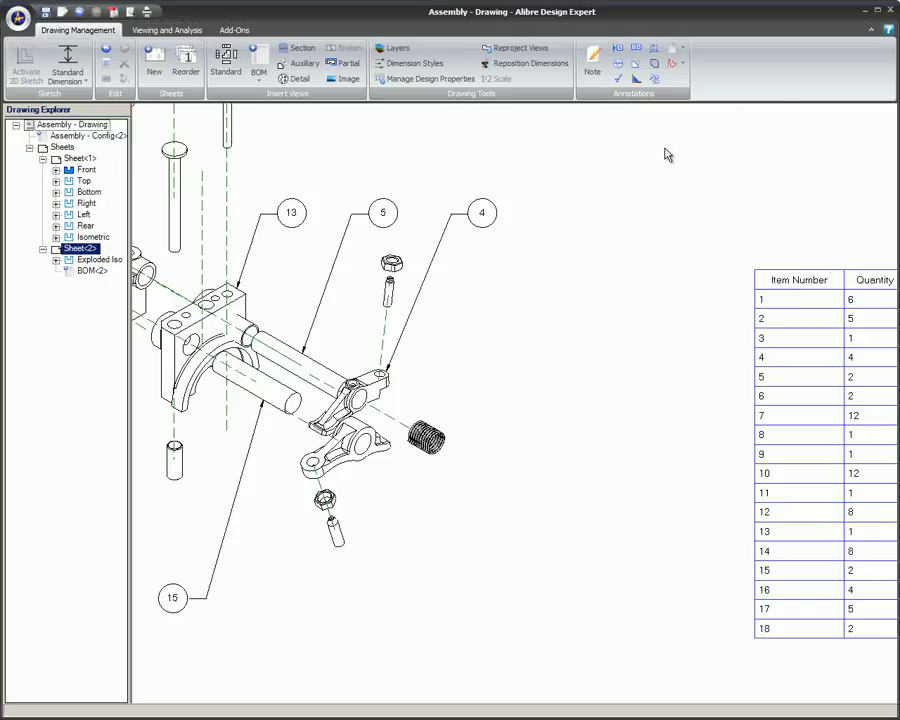
Attach balloon 10 to the lower nut and balloon 7 to the pin beneath it.
left_click(655, 78)
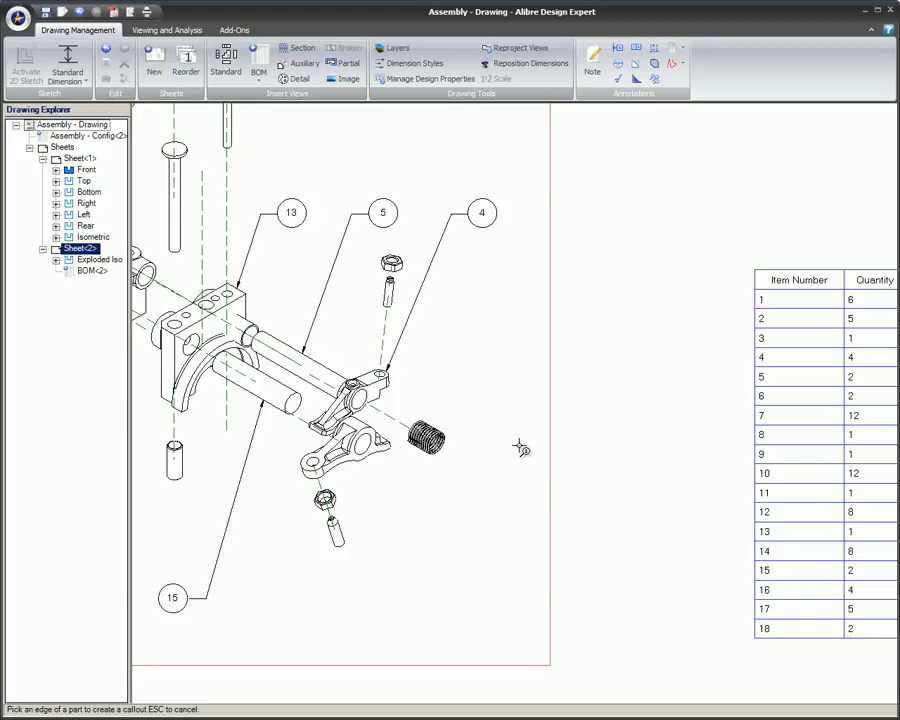
left_click(322, 502)
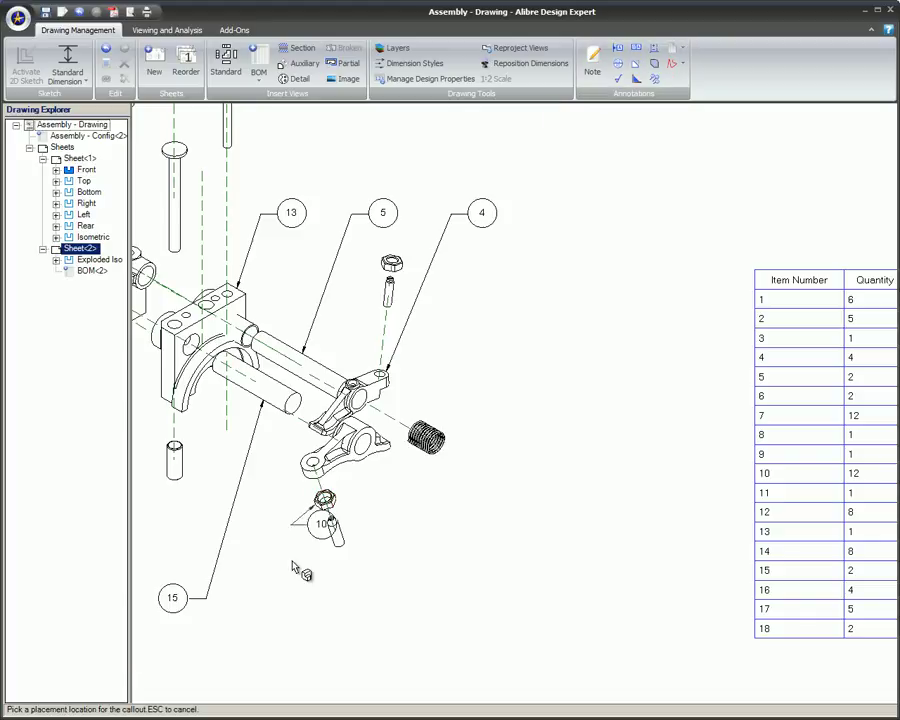
left_click(268, 640)
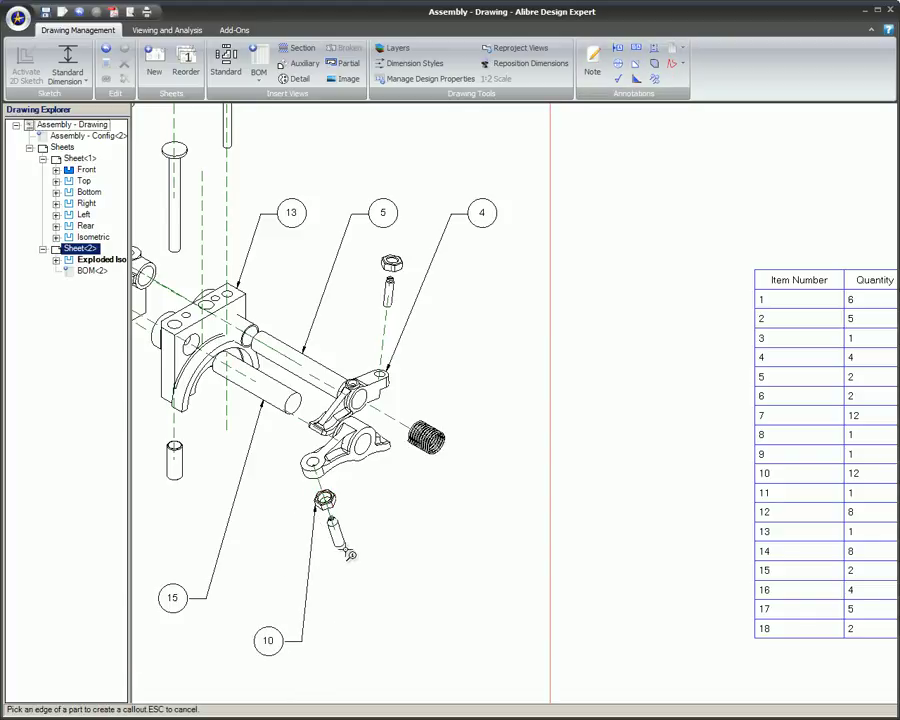
left_click(345, 552)
left_click(422, 636)
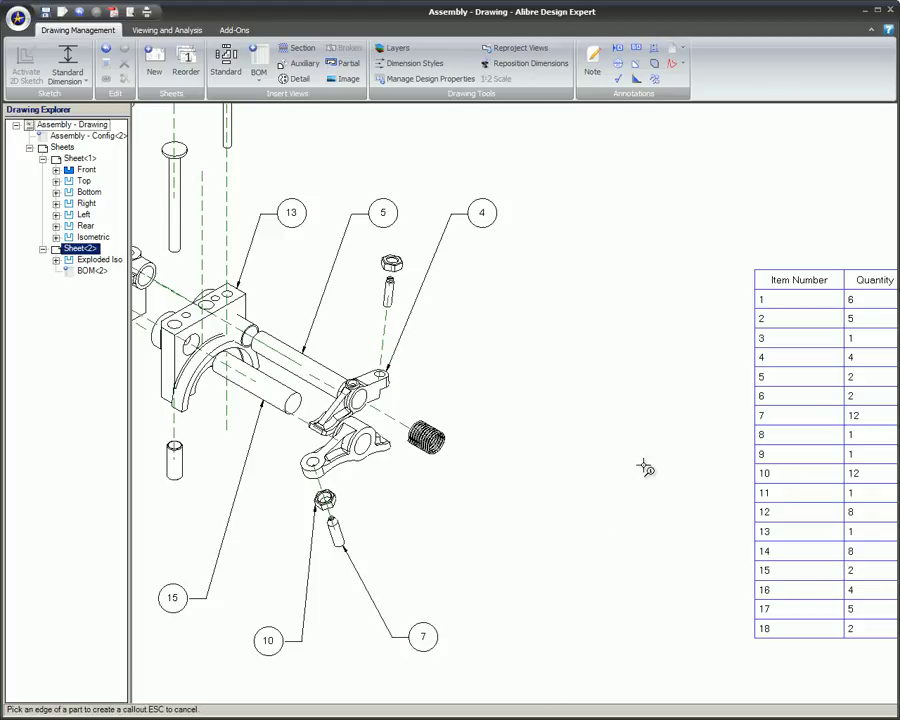
Enable 'Show dialog when inserting callouts' under Options > Drawings > Viewing / Interaction.
key("alt")
left_click(169, 115)
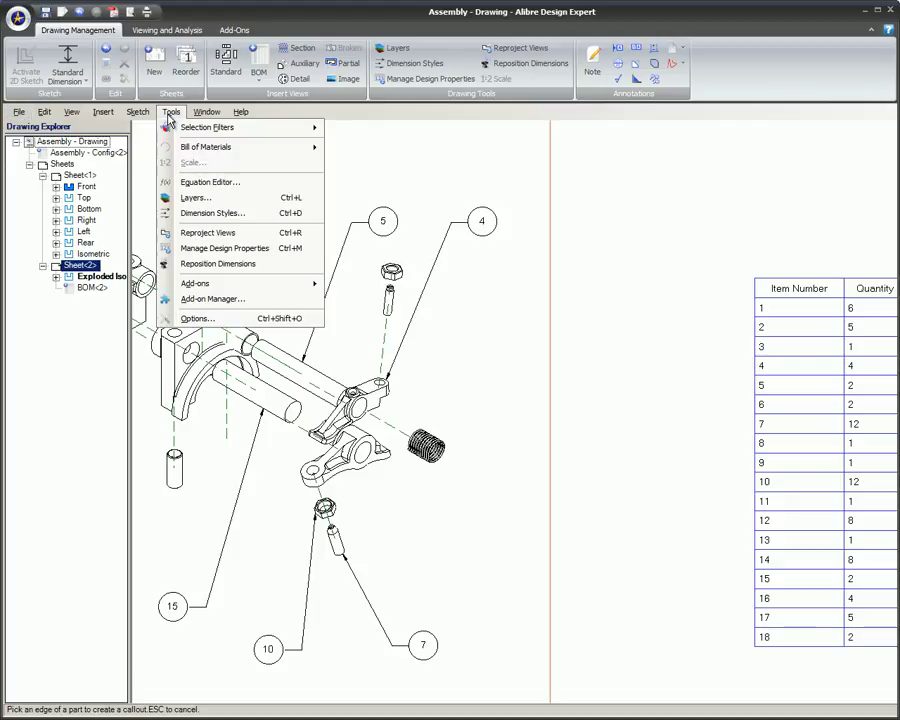
left_click(232, 319)
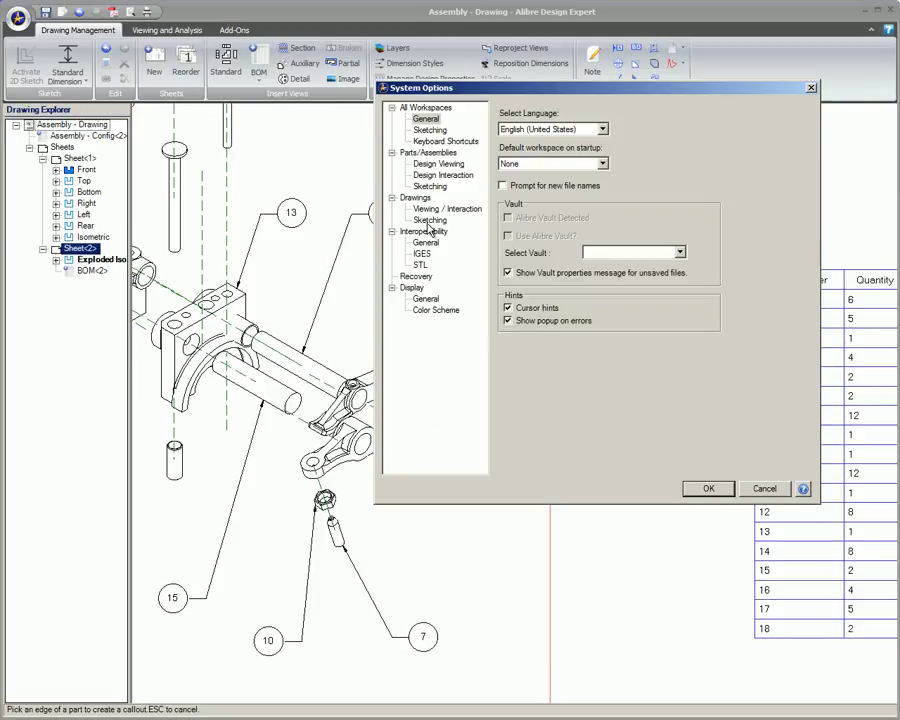
left_click(440, 209)
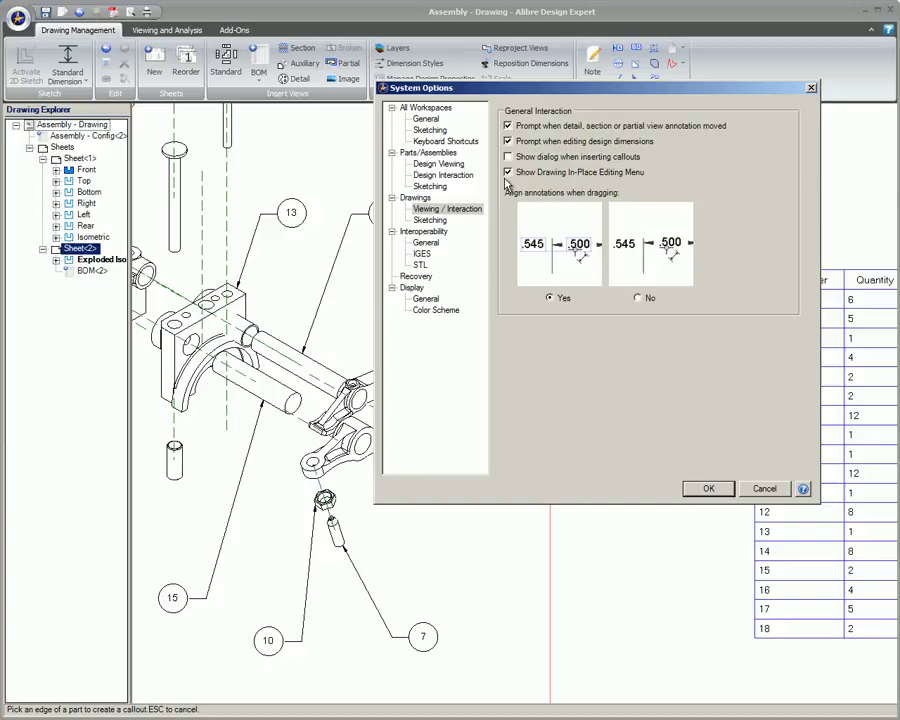
left_click(508, 157)
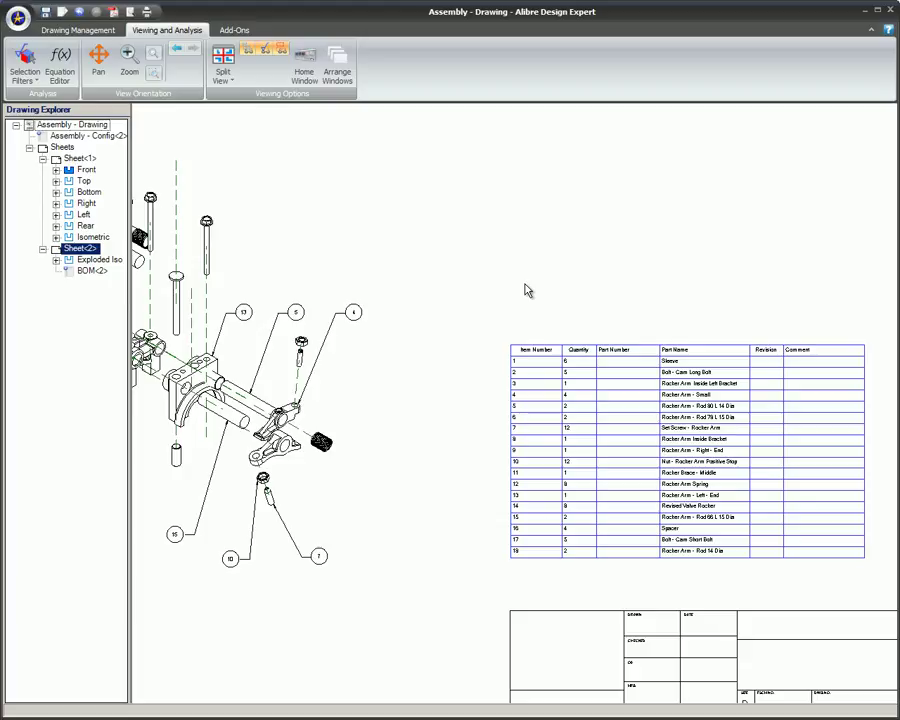
Open the BOM table in the Bill of Materials editor through its right-click Edit command.
double_click(526, 360)
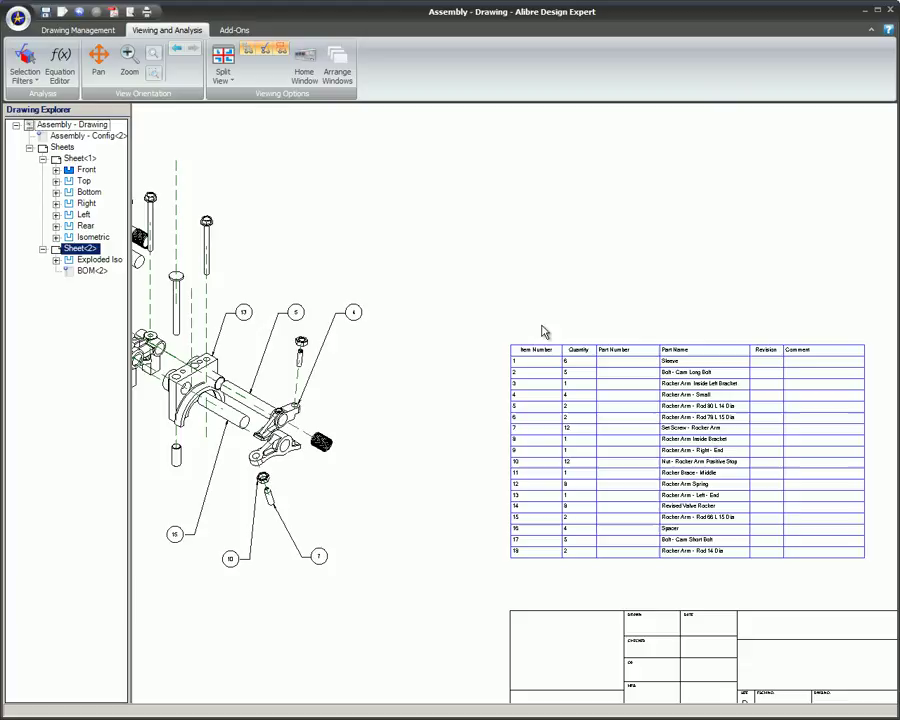
double_click(573, 347)
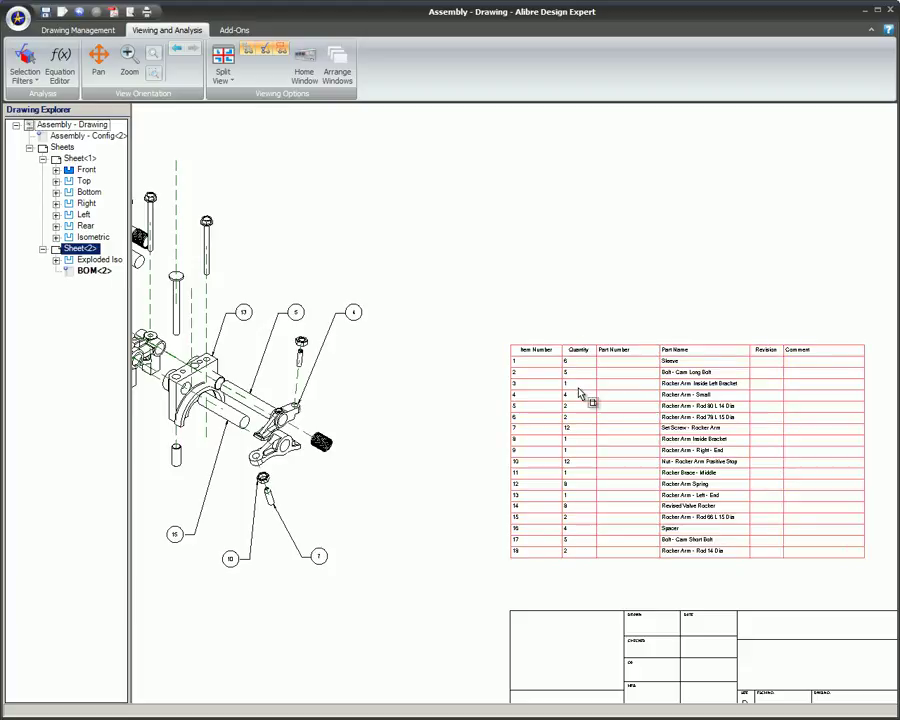
right_click(578, 392)
left_click(598, 397)
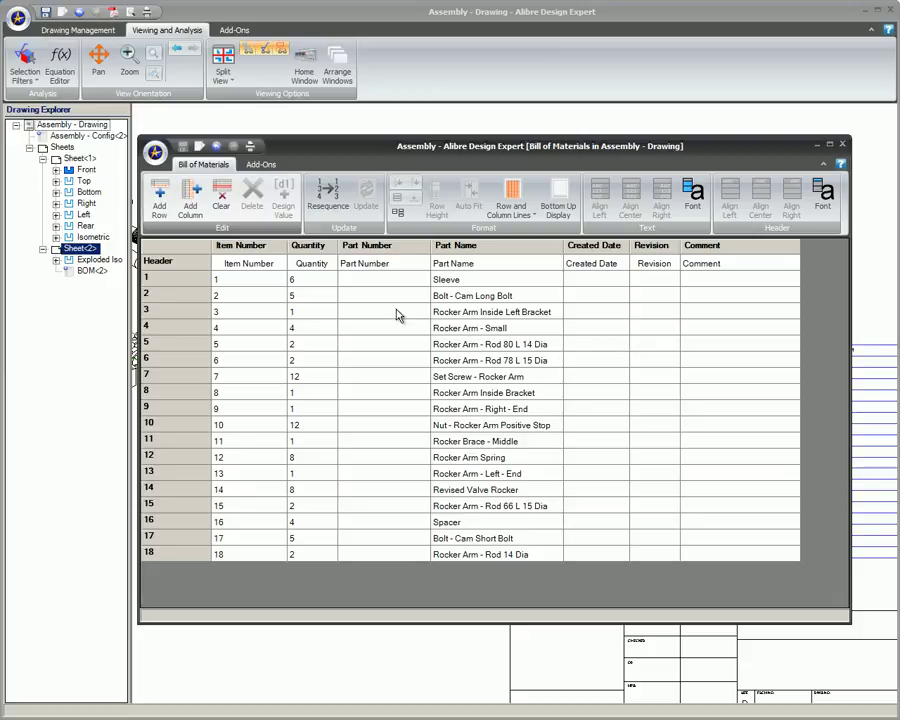
Open the Add Column property list after abandoning an Insert Column attempt.
right_click(246, 288)
mouse_move(298, 306)
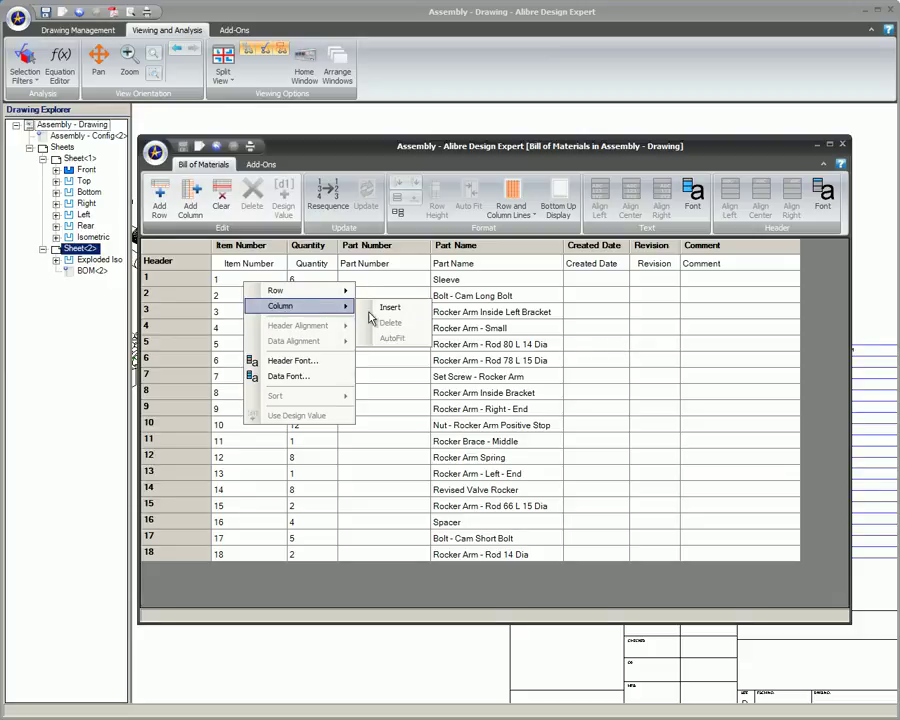
left_click(390, 308)
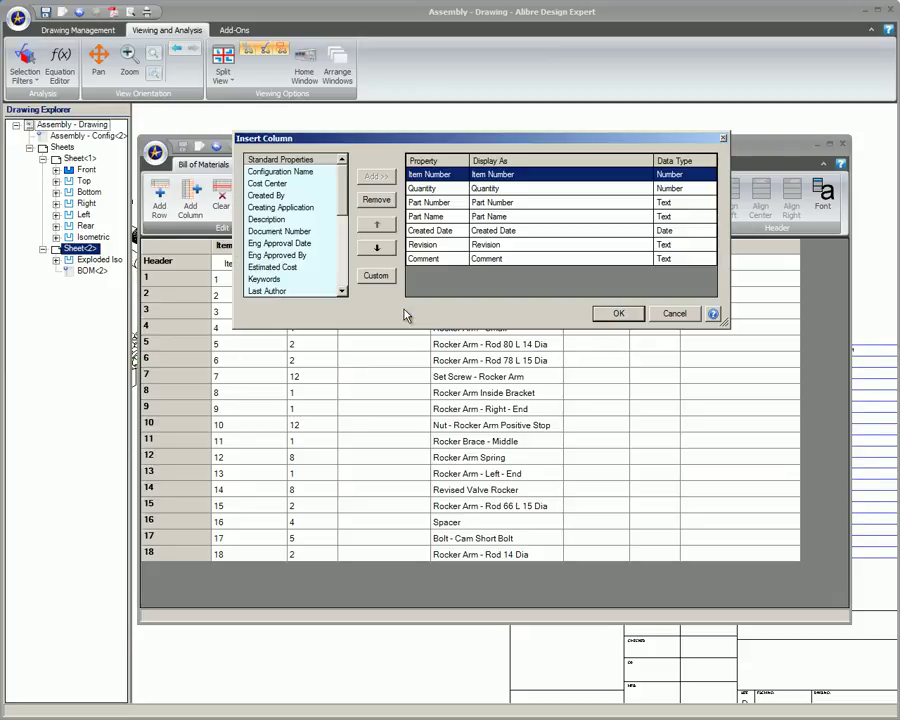
left_click(676, 314)
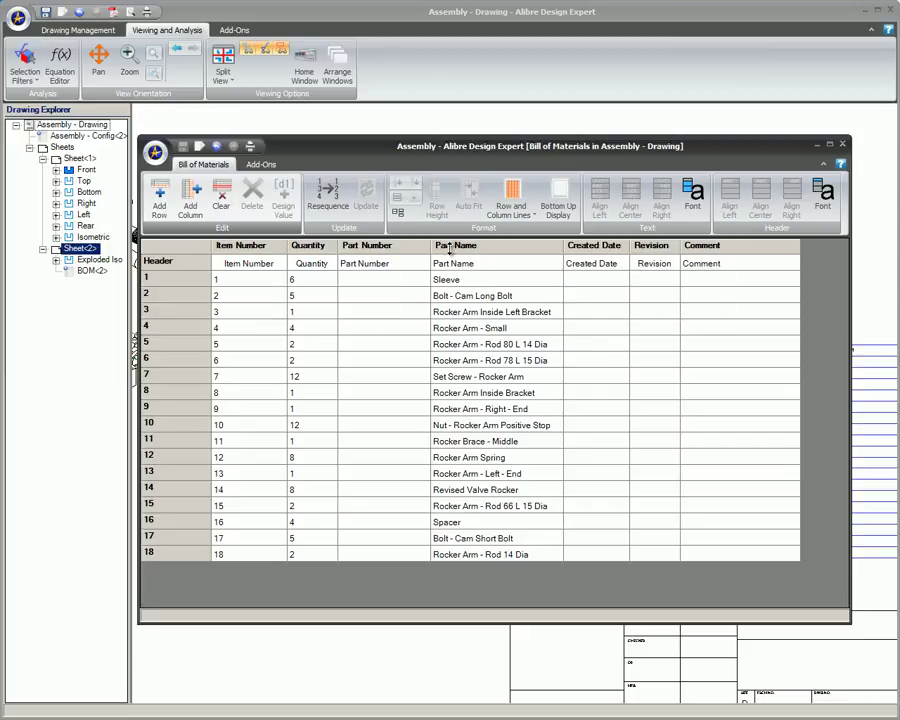
left_click(193, 205)
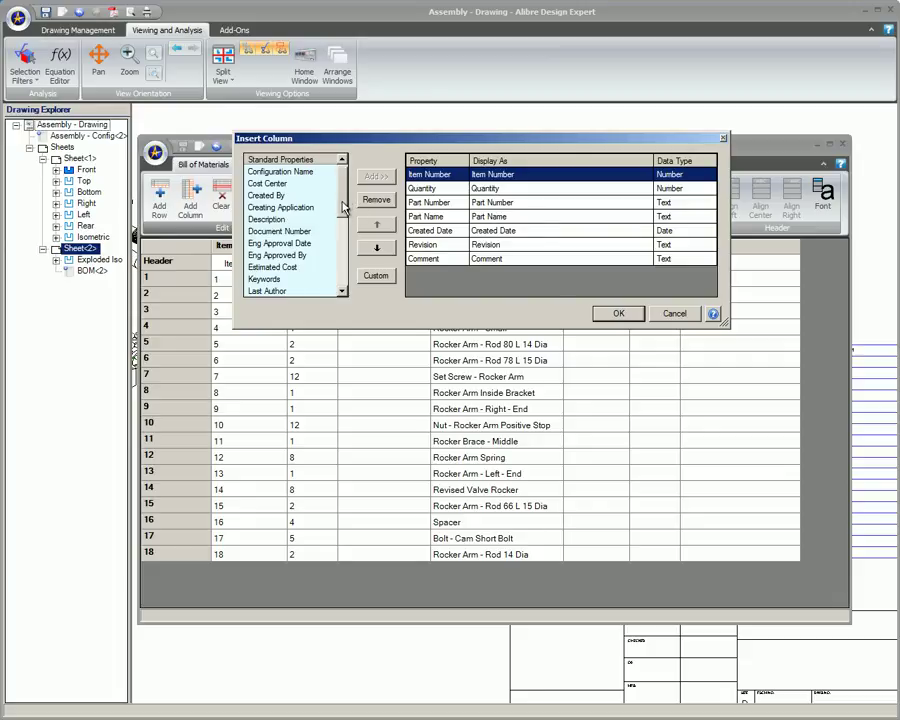
left_click_drag(343, 203, 343, 275)
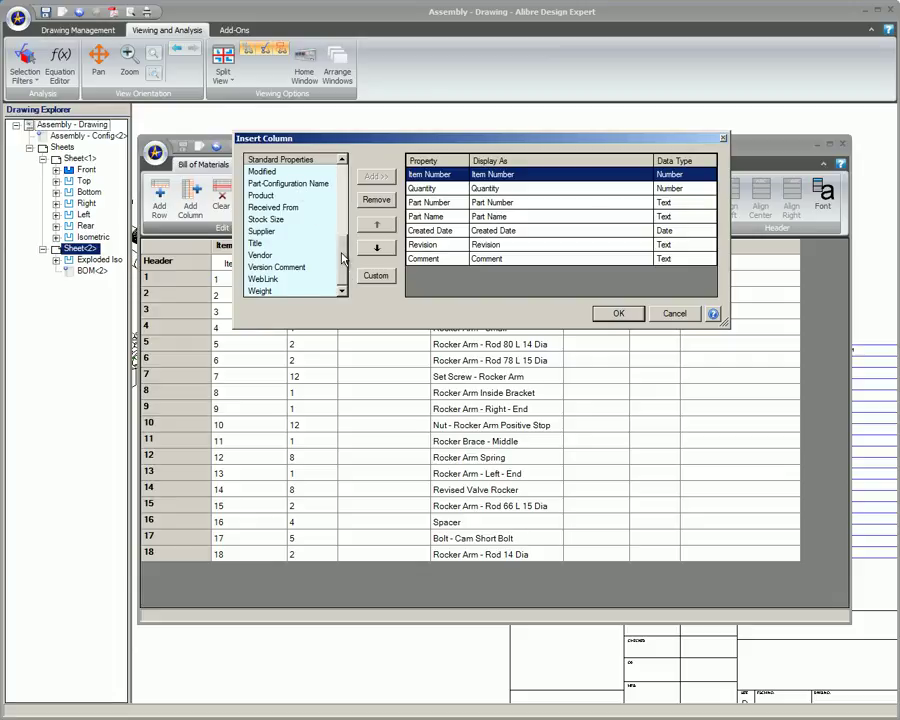
left_click_drag(343, 250, 343, 178)
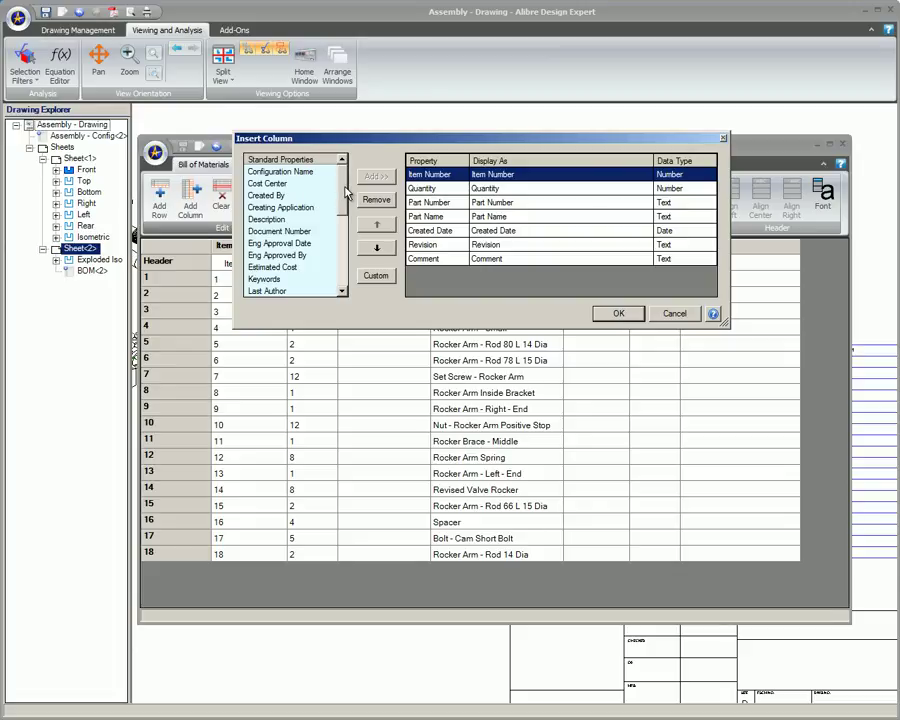
Add the Created By column and move it up to follow Item Number.
left_click(284, 195)
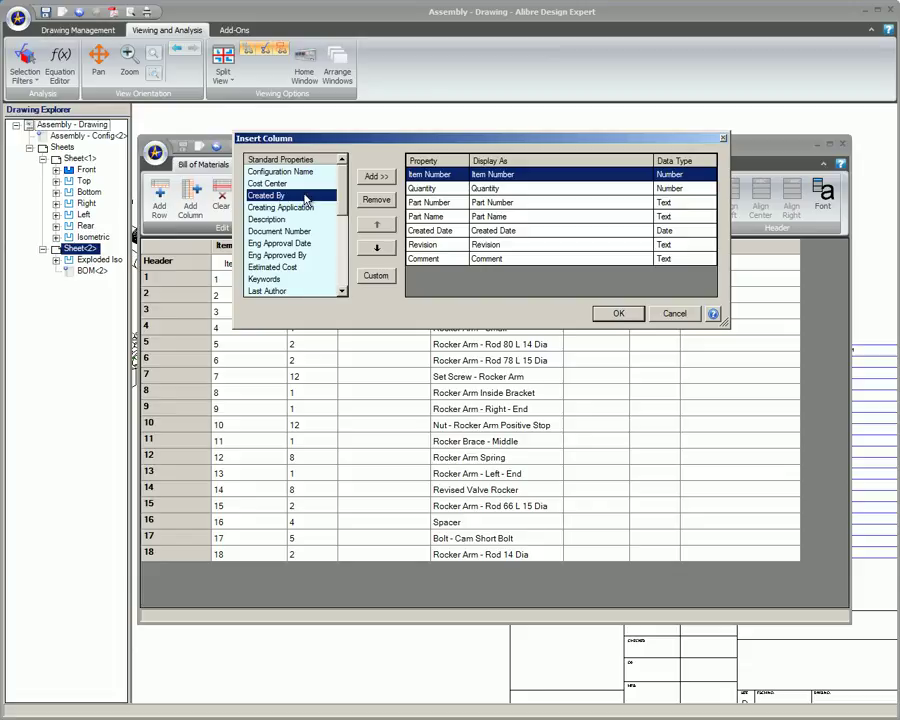
left_click(375, 177)
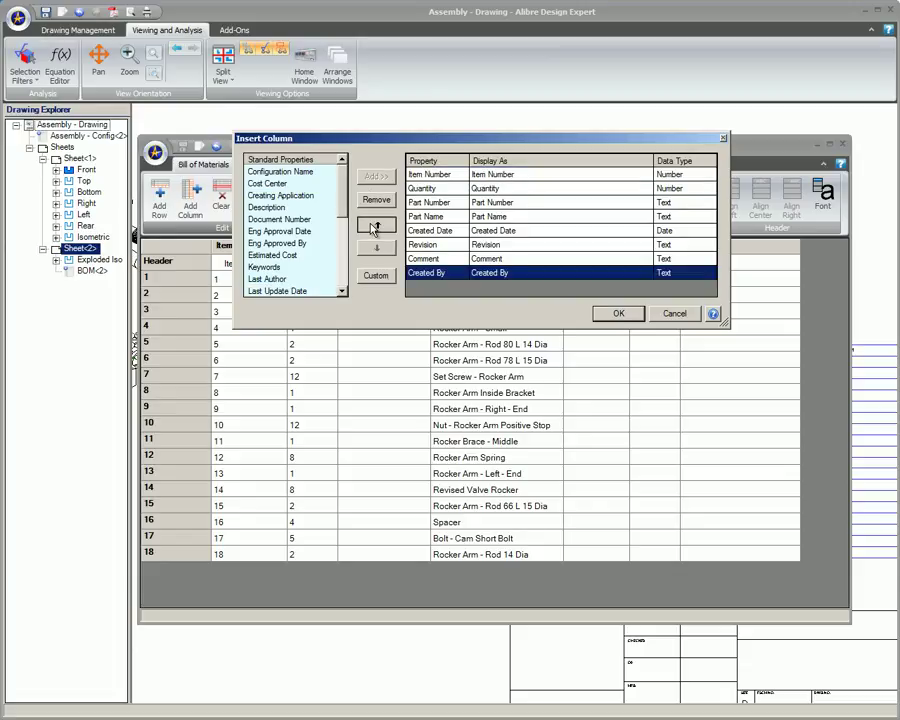
left_click(373, 226)
left_click(373, 226)
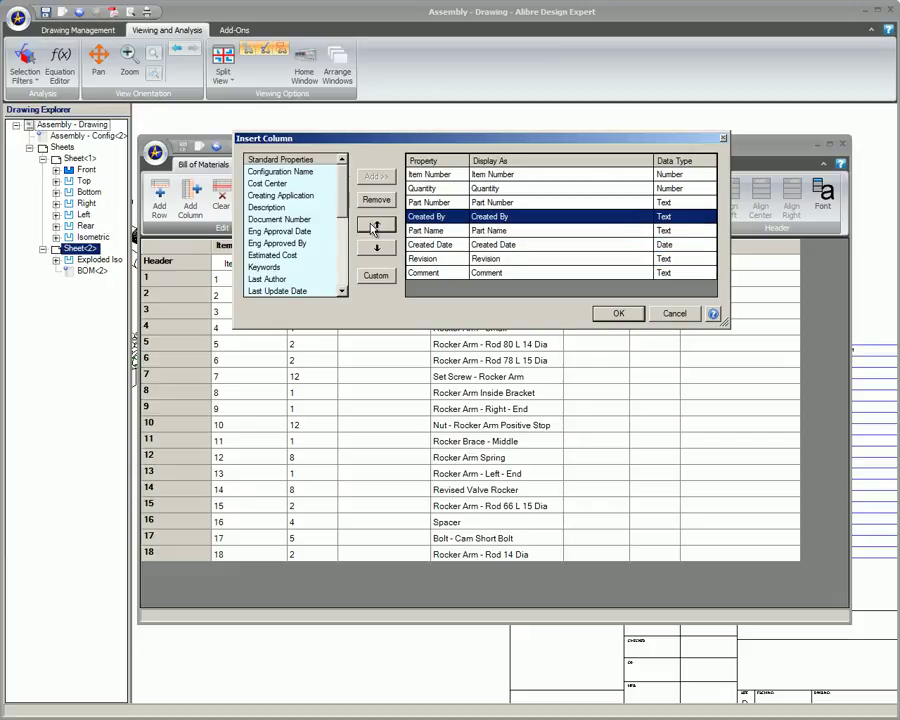
left_click(375, 225)
left_click(375, 225)
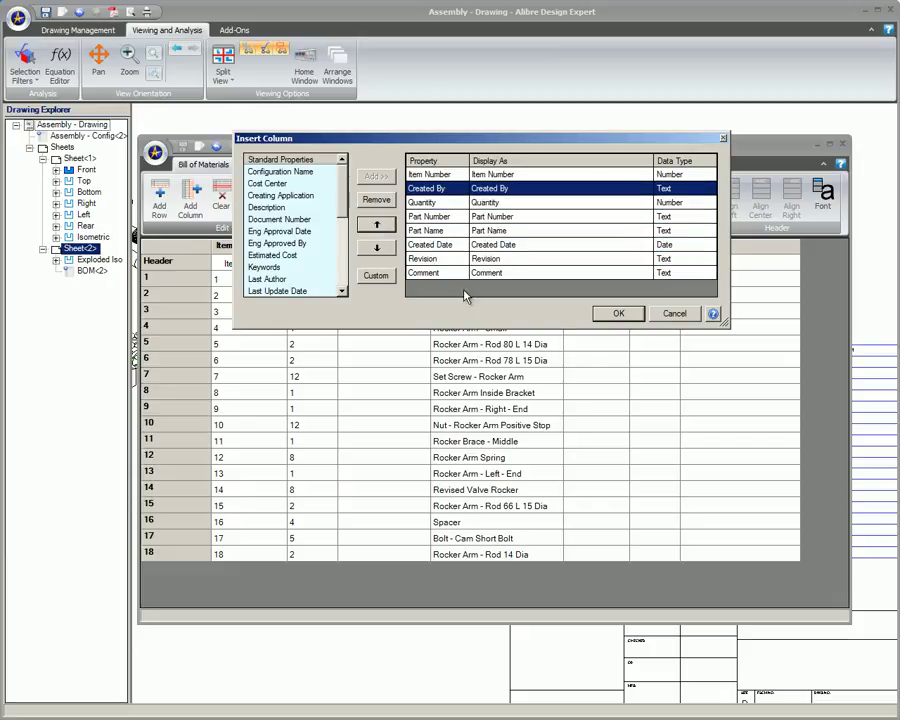
left_click(618, 313)
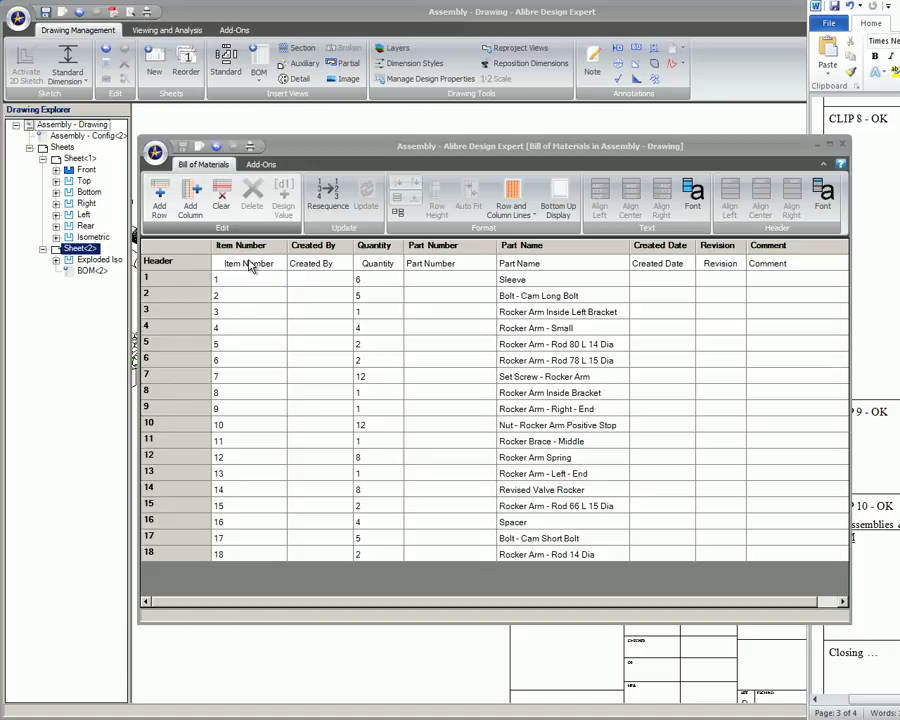
Insert a custom Column1 and set its data type to Parameter.
left_click(188, 200)
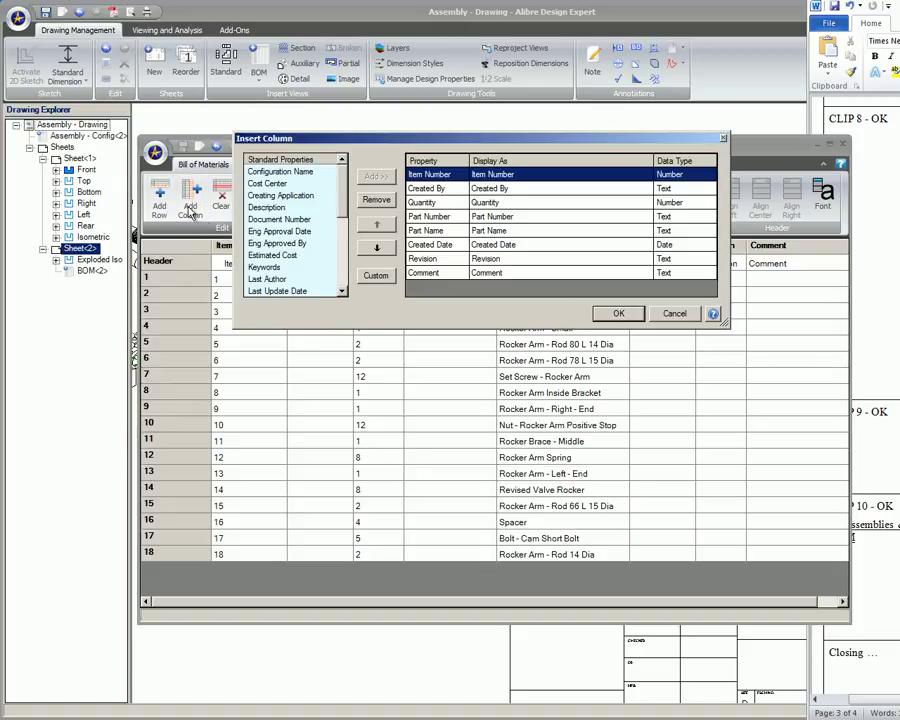
left_click(376, 276)
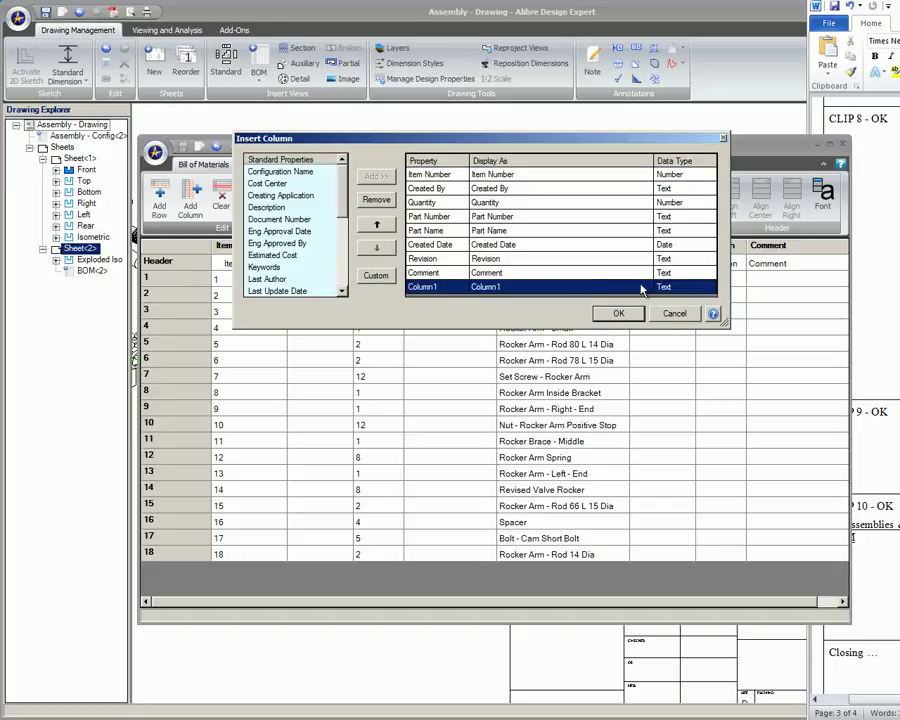
left_click(692, 288)
left_click(710, 288)
left_click(697, 328)
left_click(425, 287)
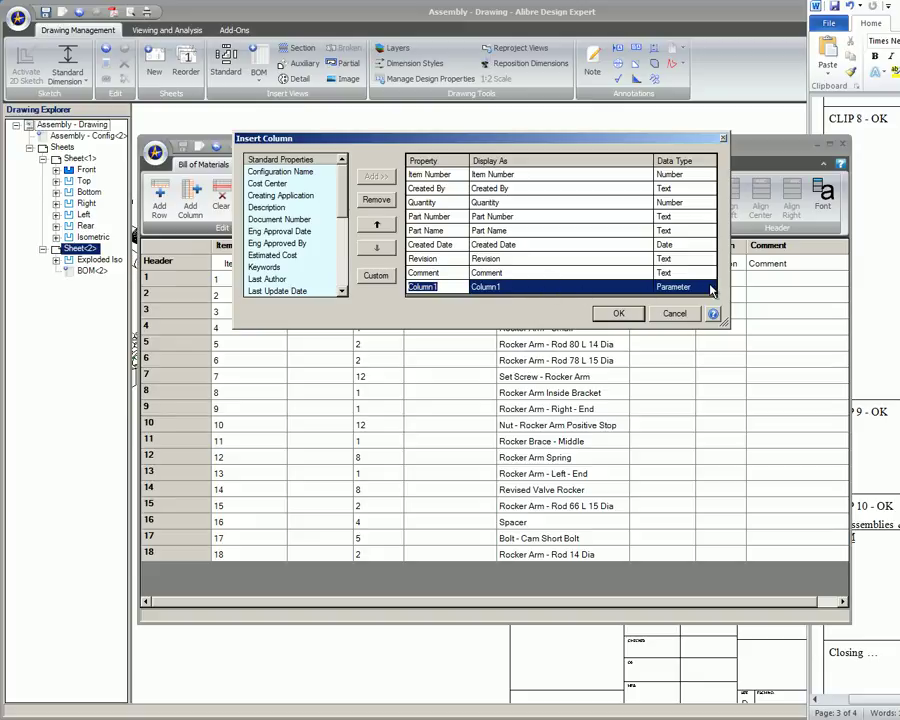
Cycle Column1's data type through Text, Date and Number, ending back on Parameter.
left_click(711, 289)
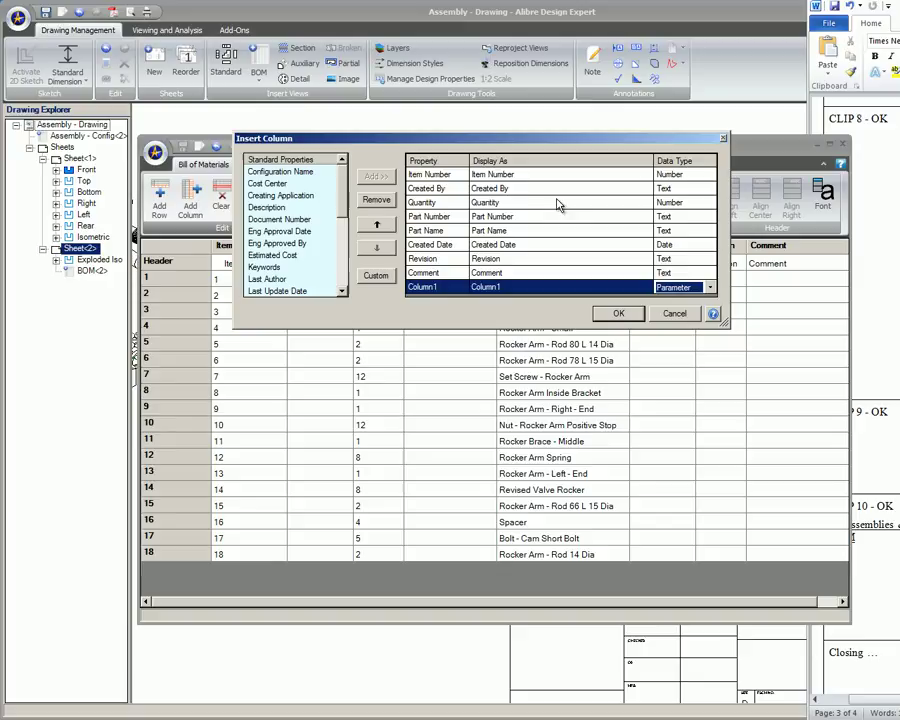
left_click(512, 286)
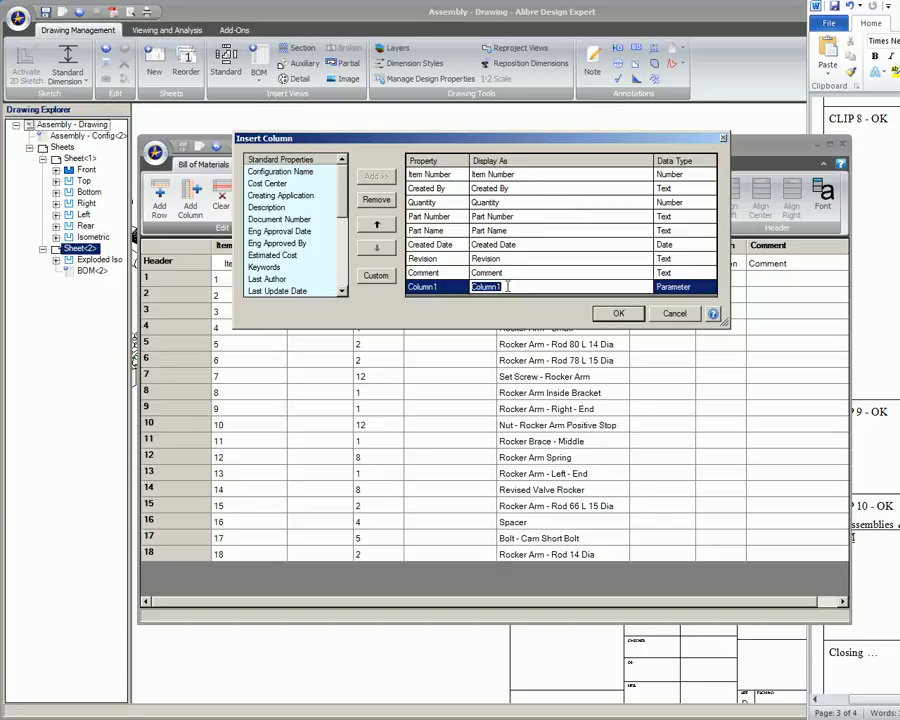
left_click(712, 289)
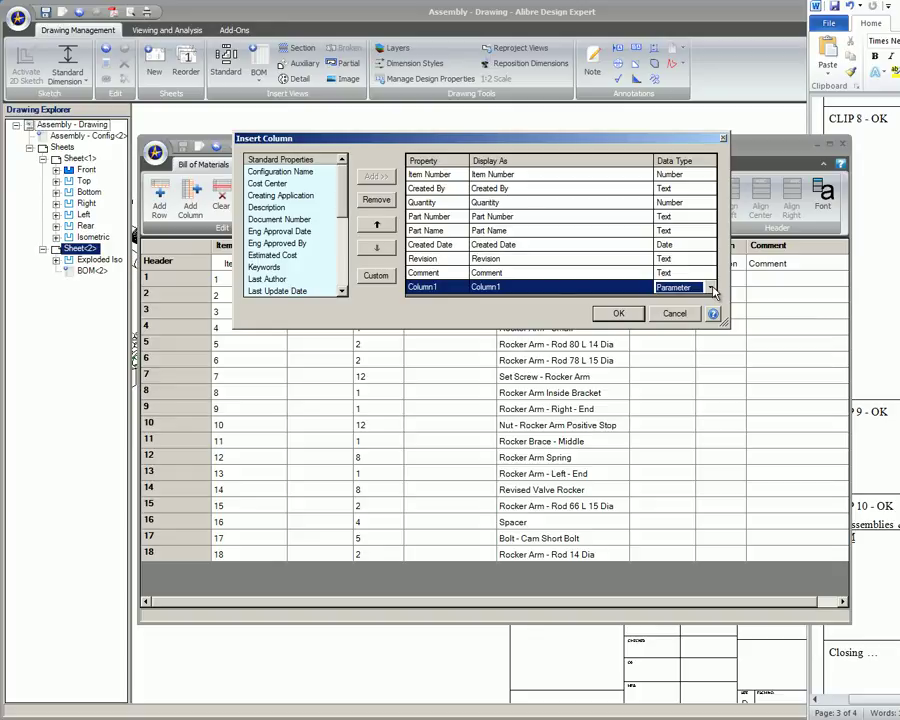
left_click(710, 288)
left_click(711, 290)
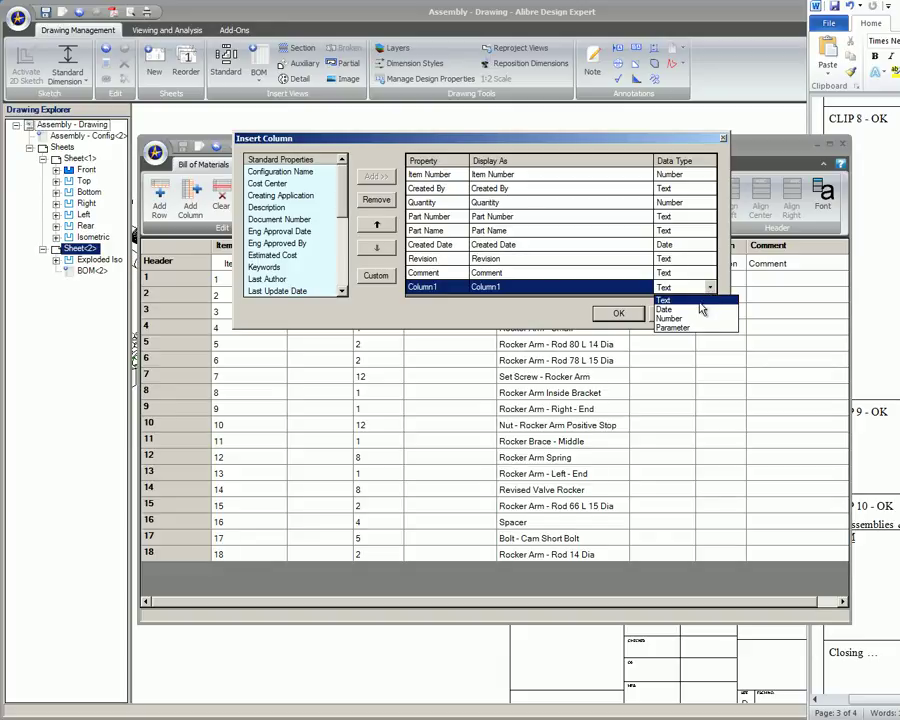
left_click(700, 309)
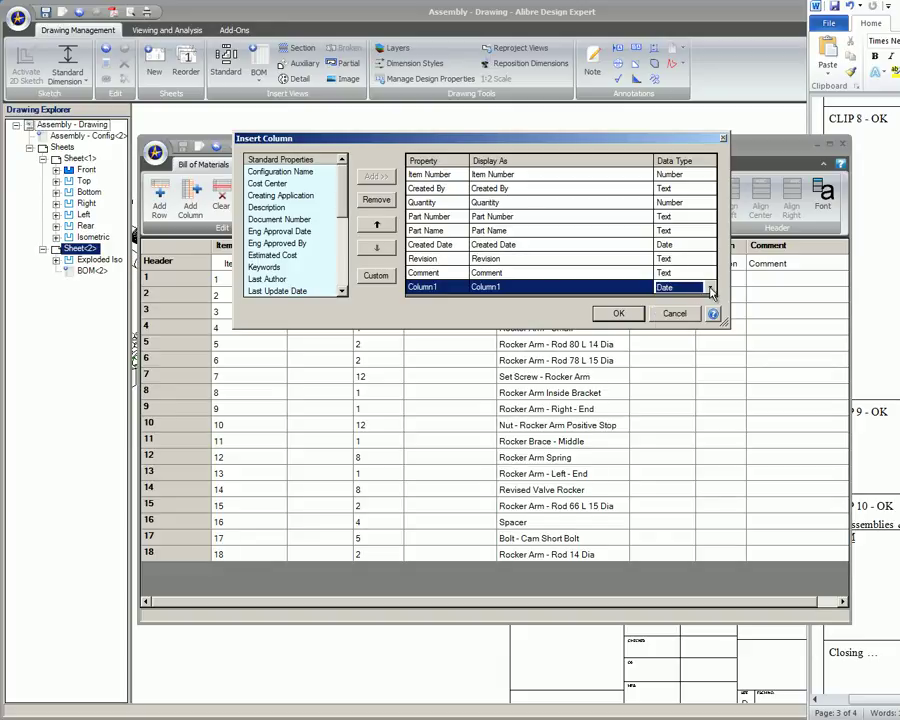
left_click(711, 290)
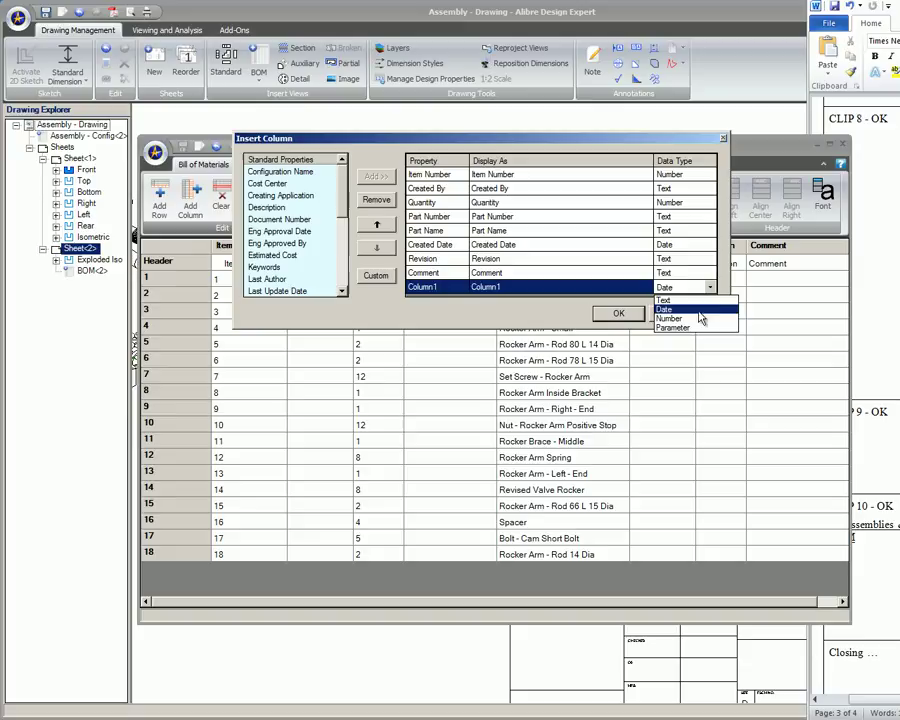
left_click(700, 320)
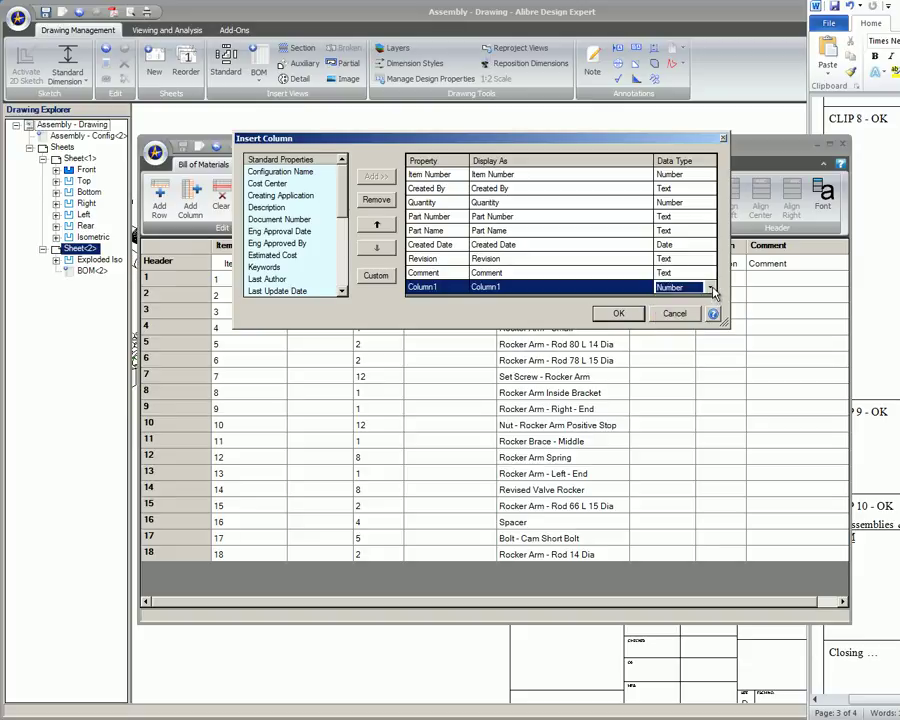
left_click(711, 289)
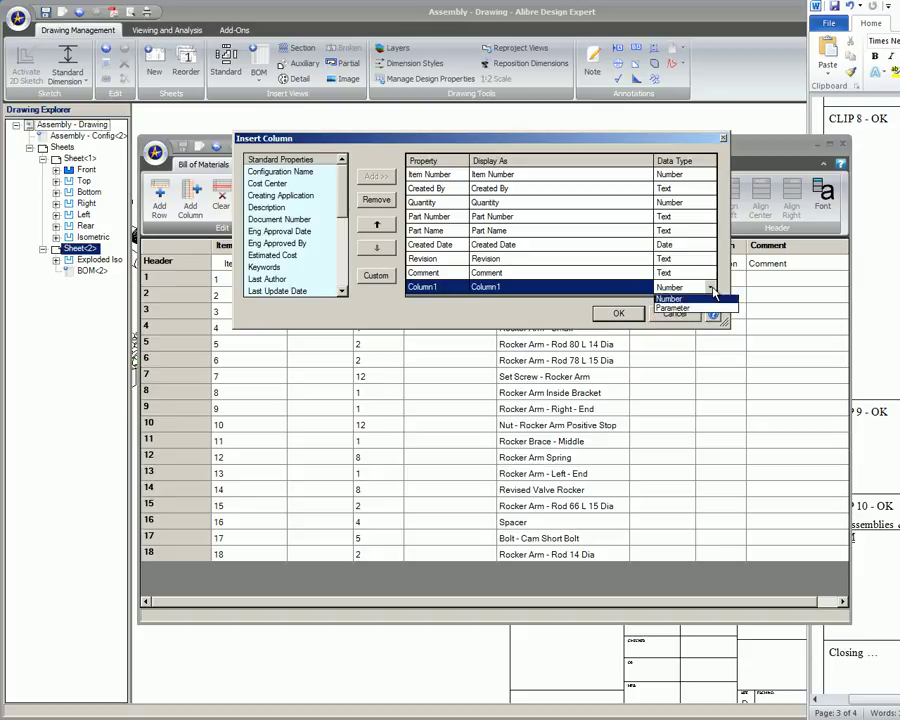
left_click(699, 328)
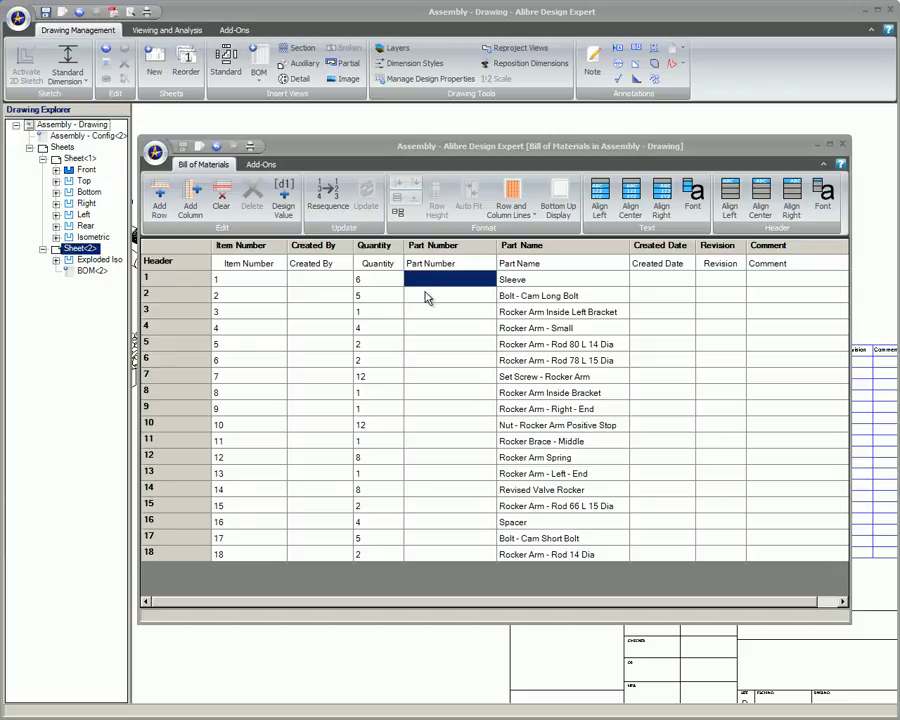
Override the first row's Sleeve quantity to 4.
left_click(372, 284)
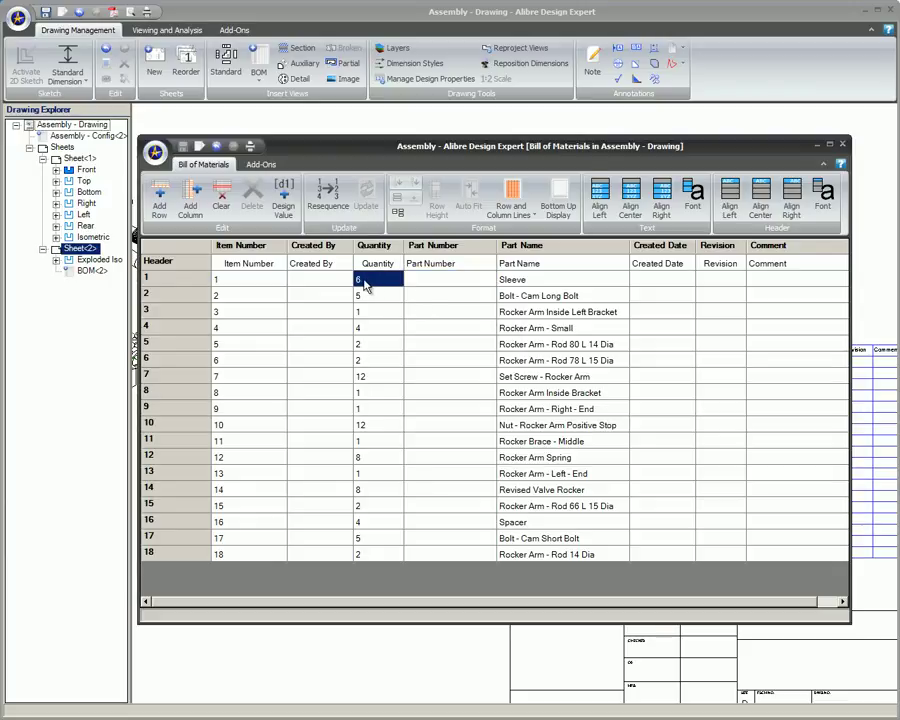
left_click(358, 280)
type("4")
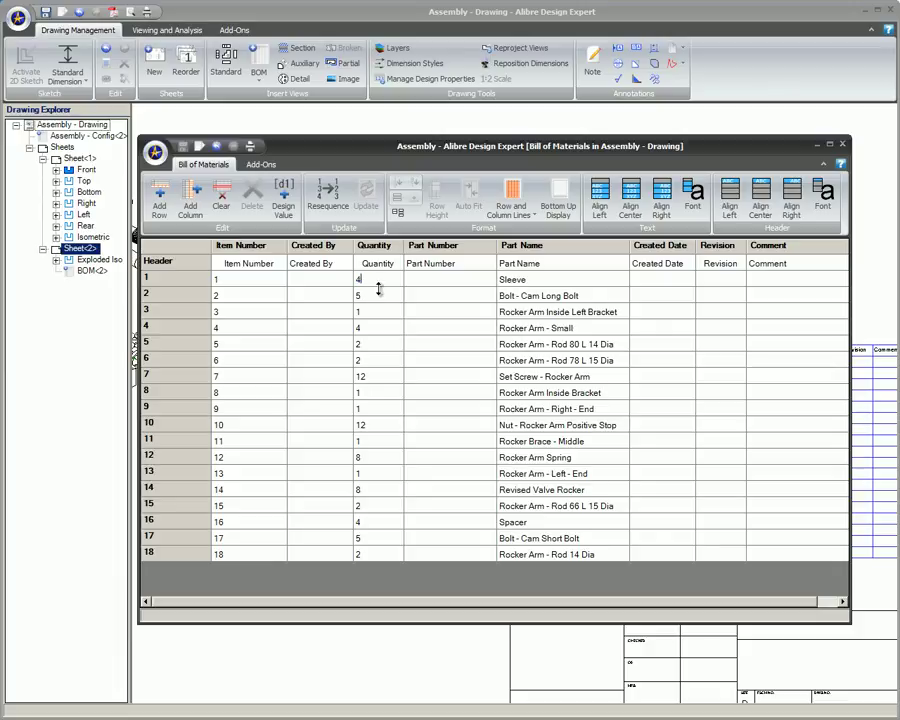
key("Return")
Restore the Sleeve quantity to its design value of 6 with Use Design Value.
left_click(388, 284)
right_click(388, 284)
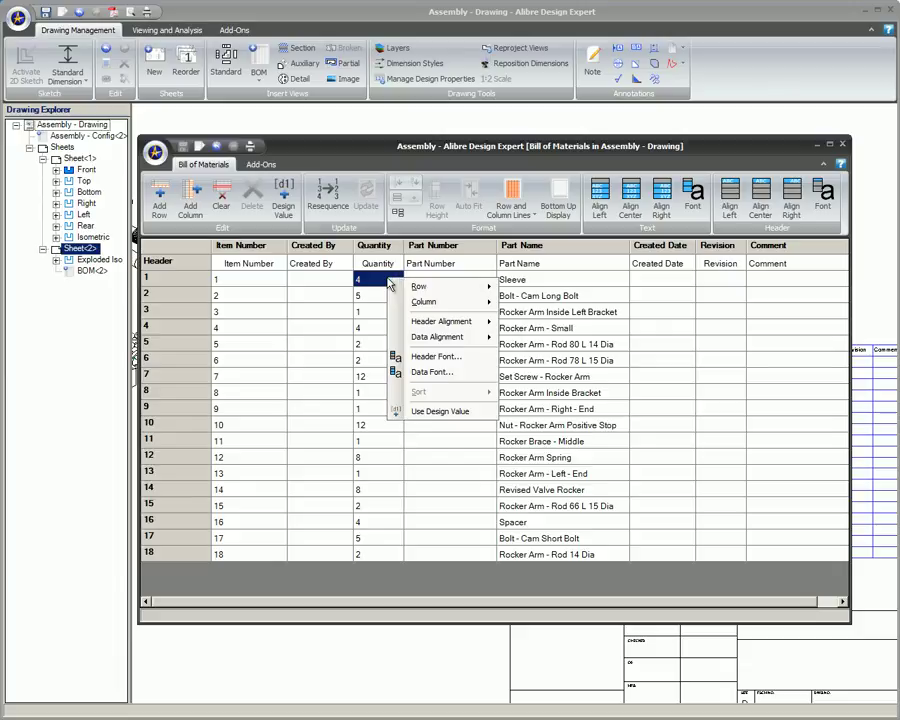
left_click(447, 417)
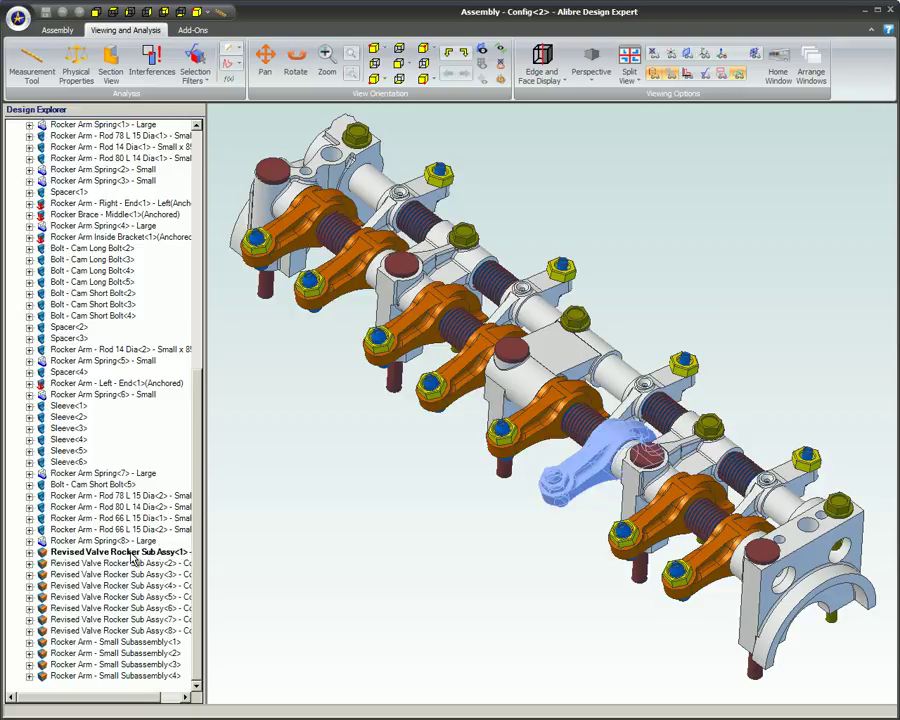
Open Revised Valve Rocker Sub Assy, check Treat as part in BOM in its File Properties, and close it.
right_click(128, 552)
left_click(221, 489)
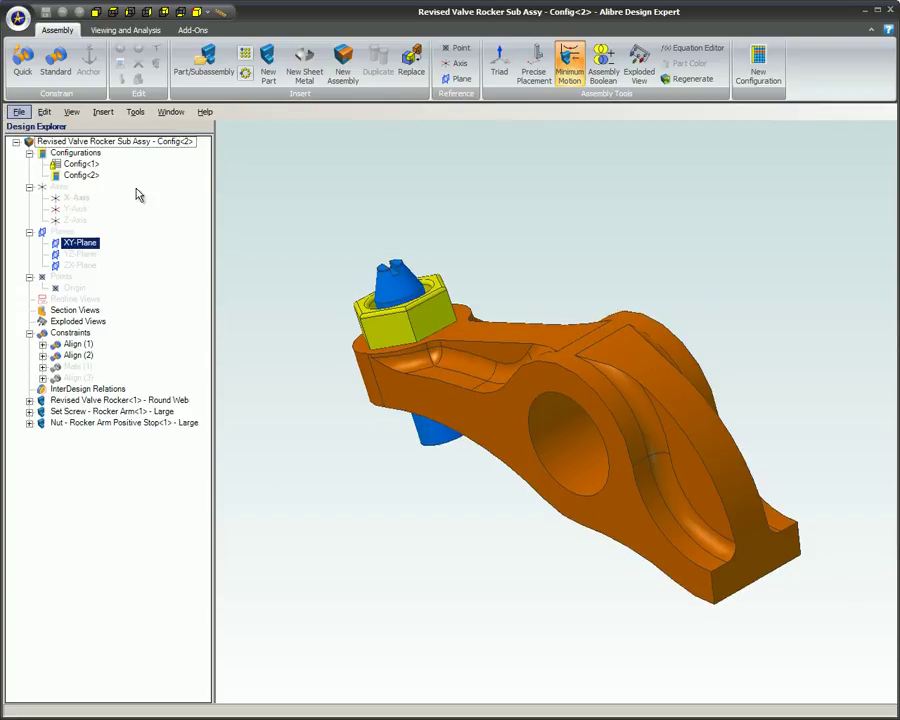
left_click(19, 112)
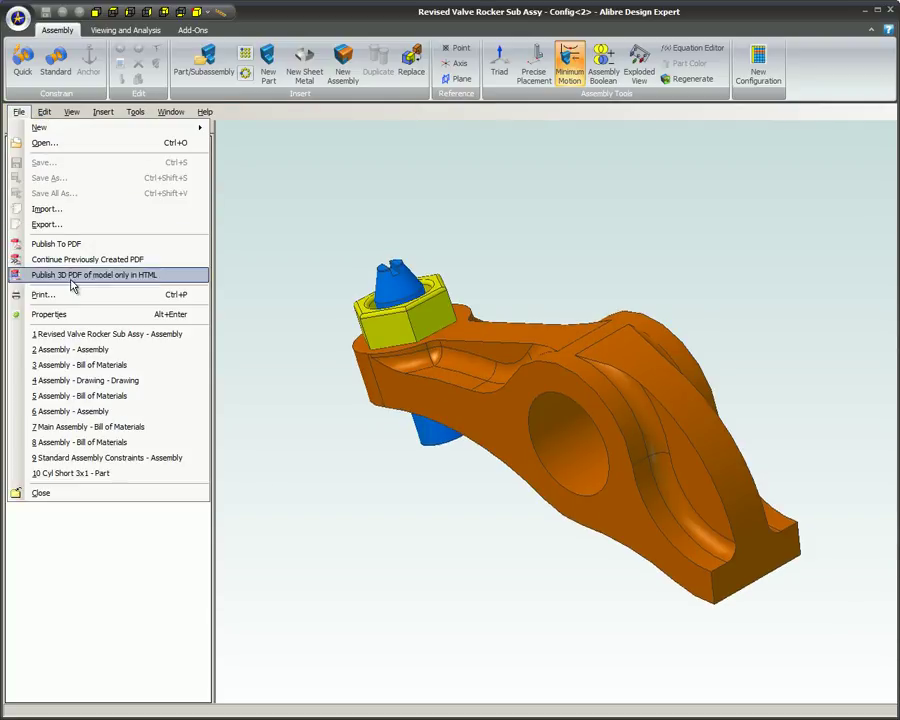
left_click(85, 316)
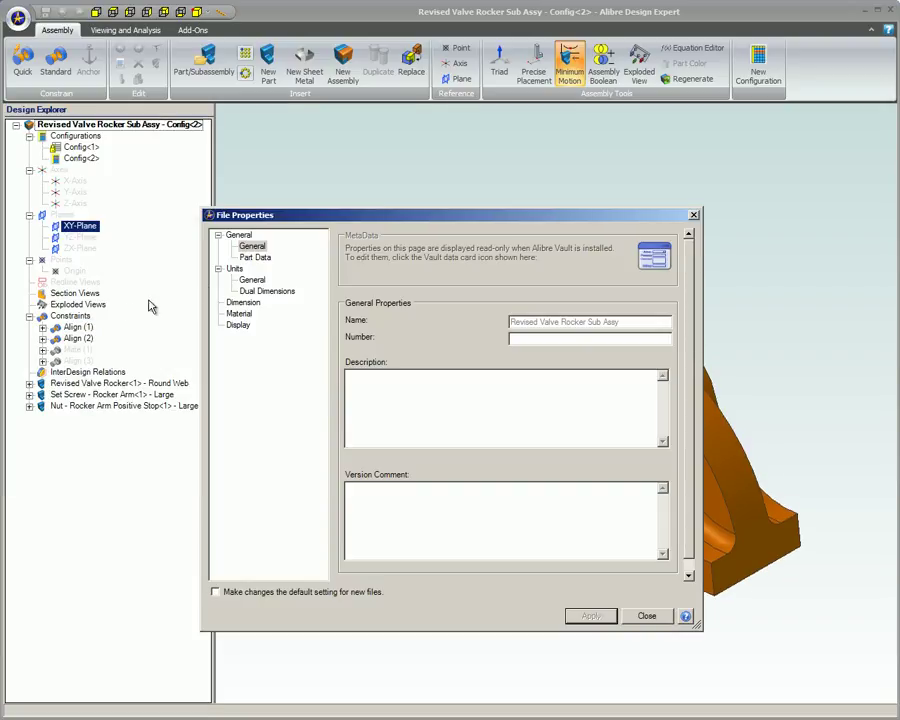
left_click(239, 236)
left_click(244, 247)
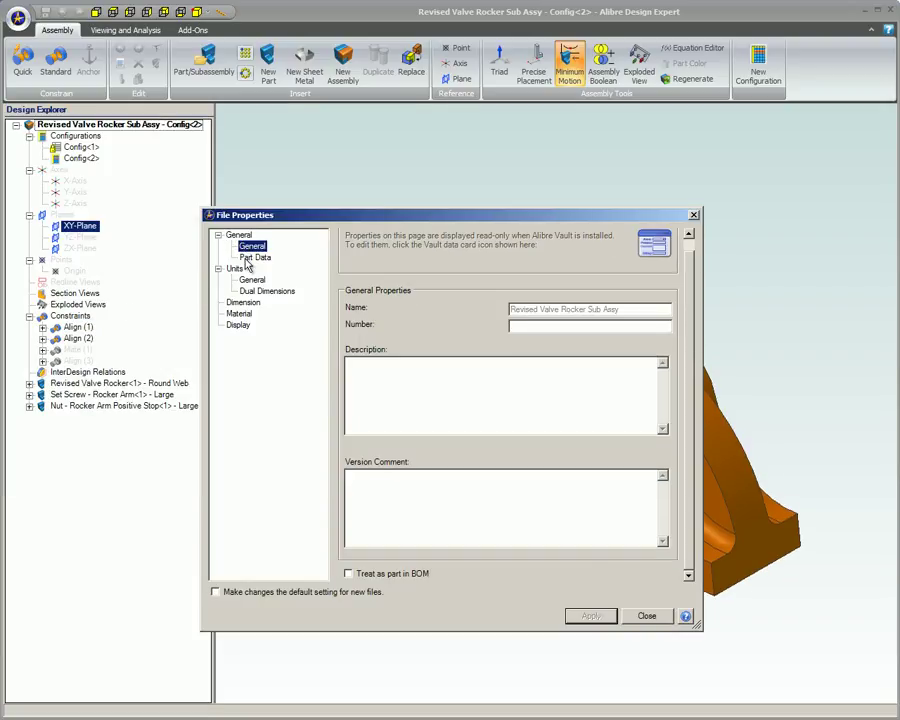
left_click(348, 574)
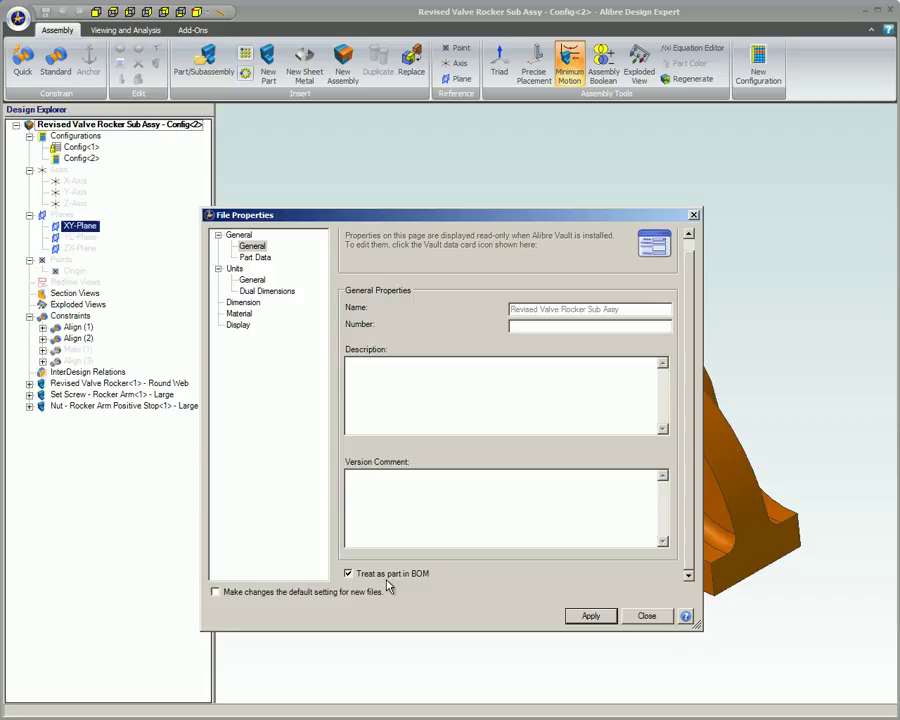
left_click(589, 619)
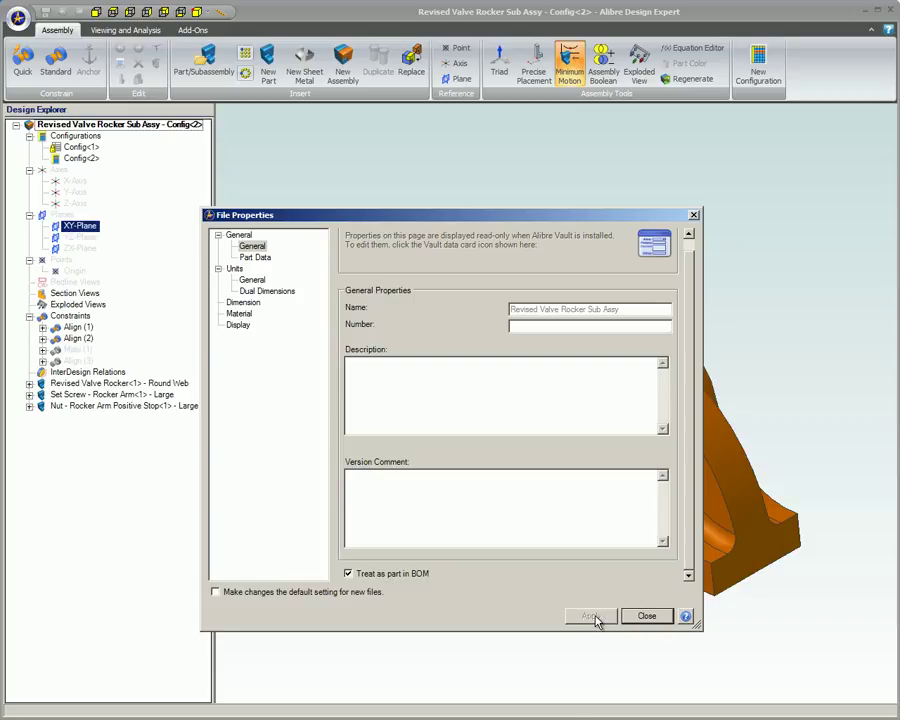
left_click(640, 617)
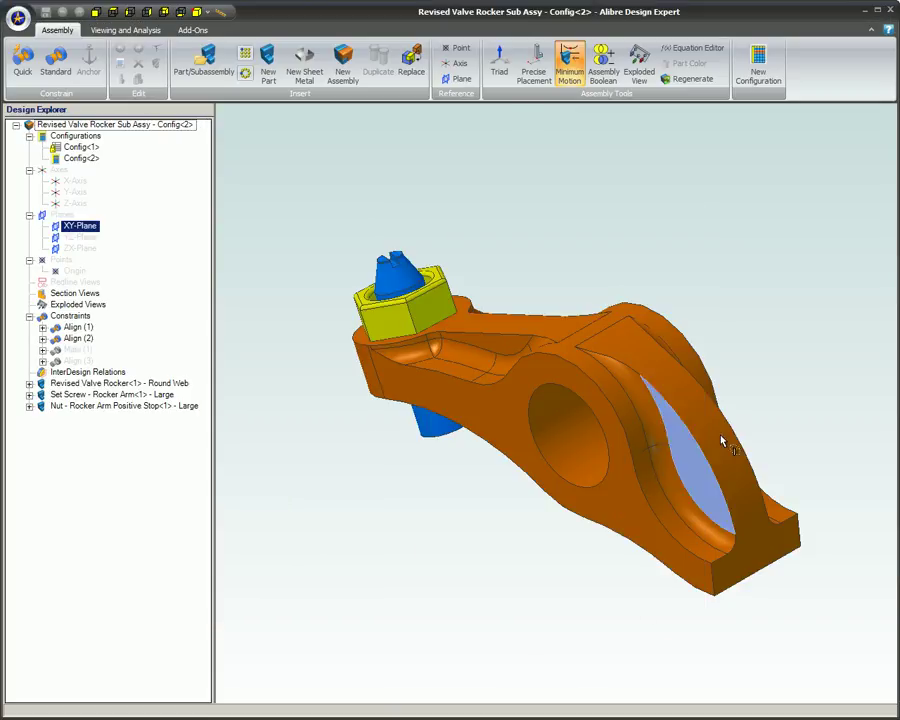
left_click(889, 10)
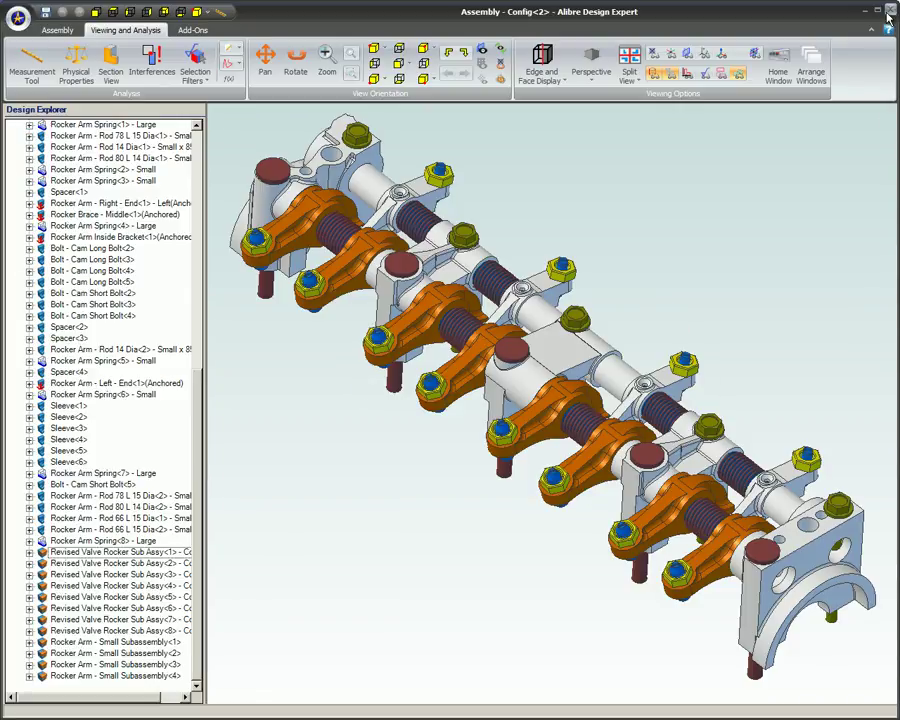
Save the rocker-arm assembly together with the modified Revised Valve Rocker sub-assembly.
left_click(18, 20)
left_click(70, 135)
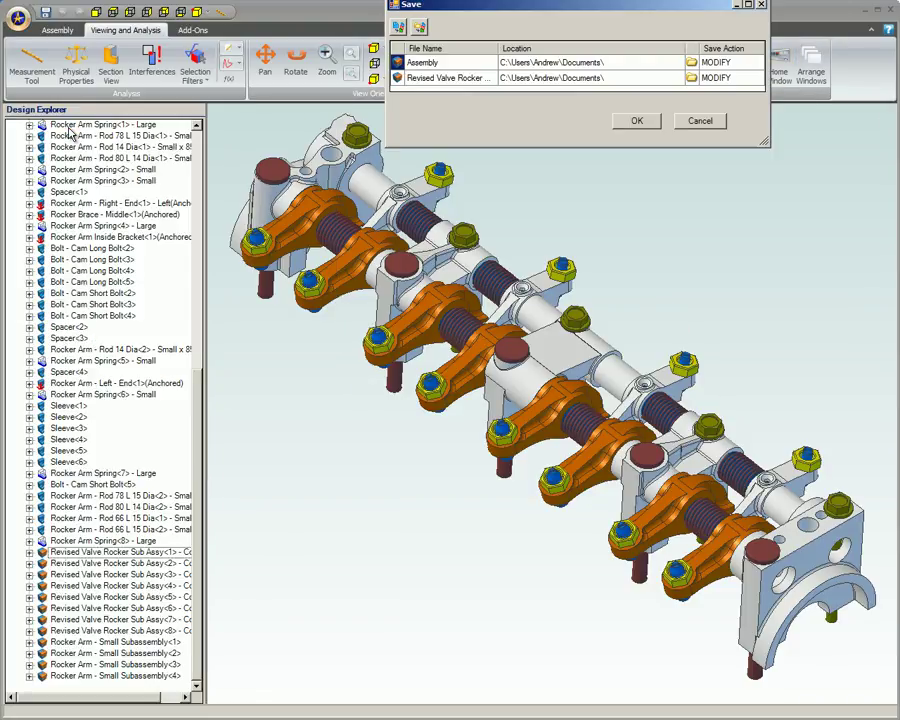
left_click(637, 122)
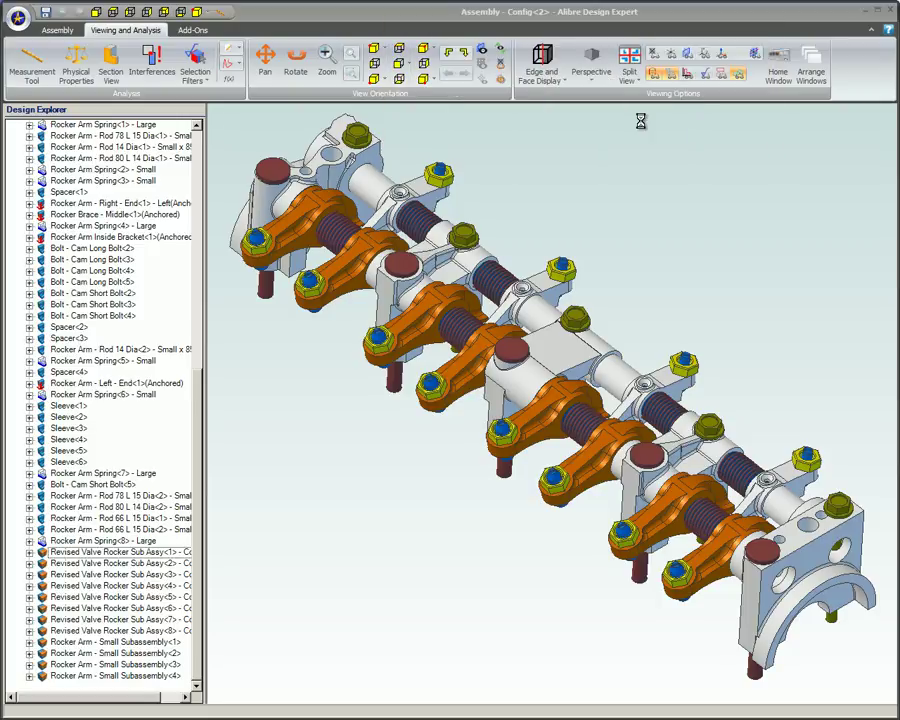
scroll(619, 443, "down", 3)
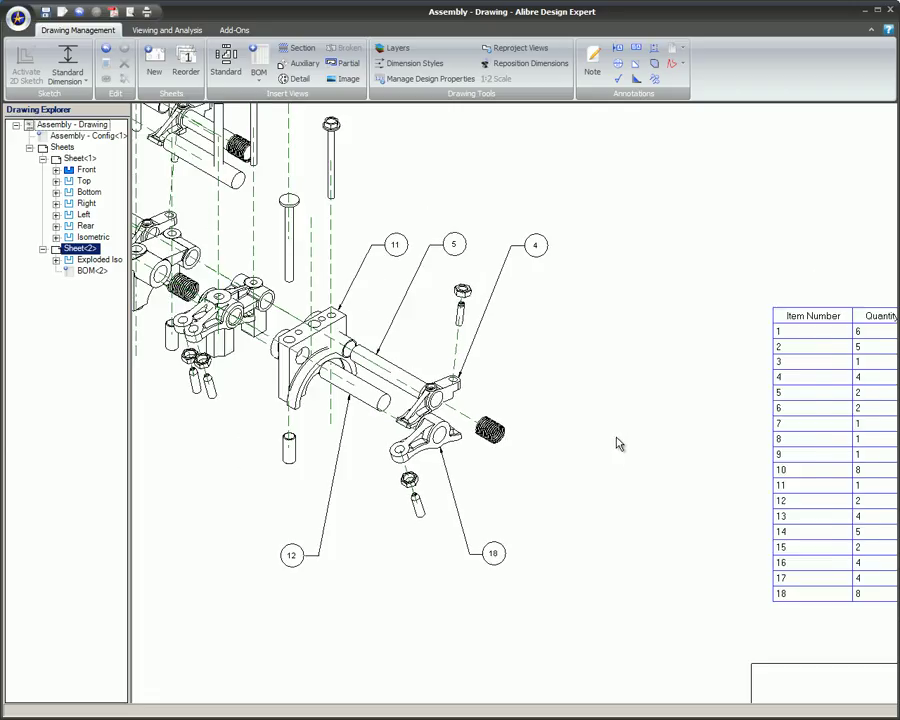
scroll(619, 443, "down", 2)
middle_click_drag(617, 442, 386, 430)
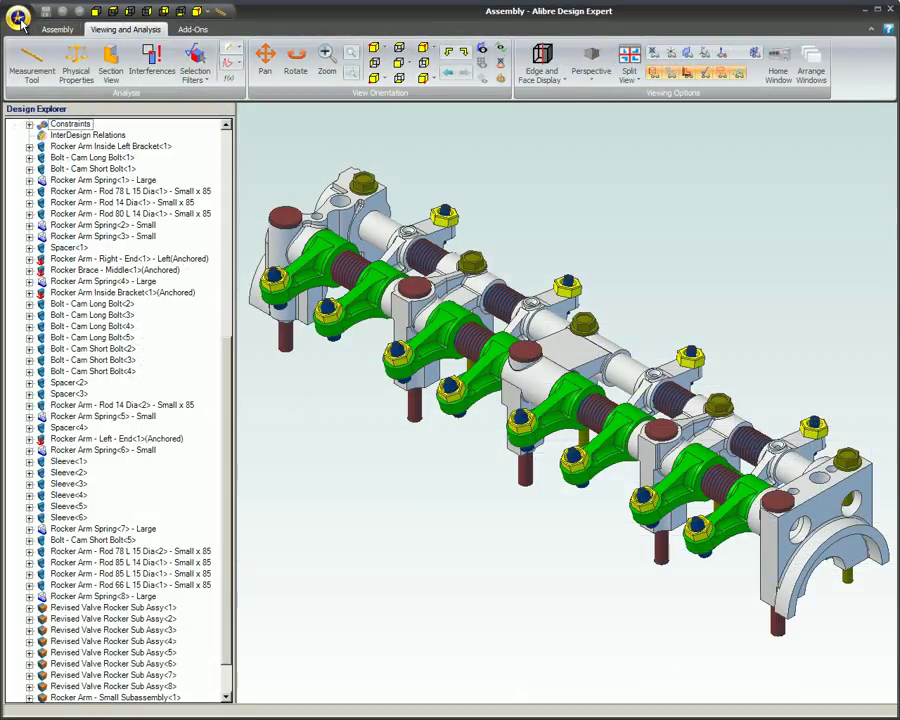
Generate a new assembly Bill of Materials from the BOM ANSI DE standard template.
left_click(20, 20)
mouse_move(60, 44)
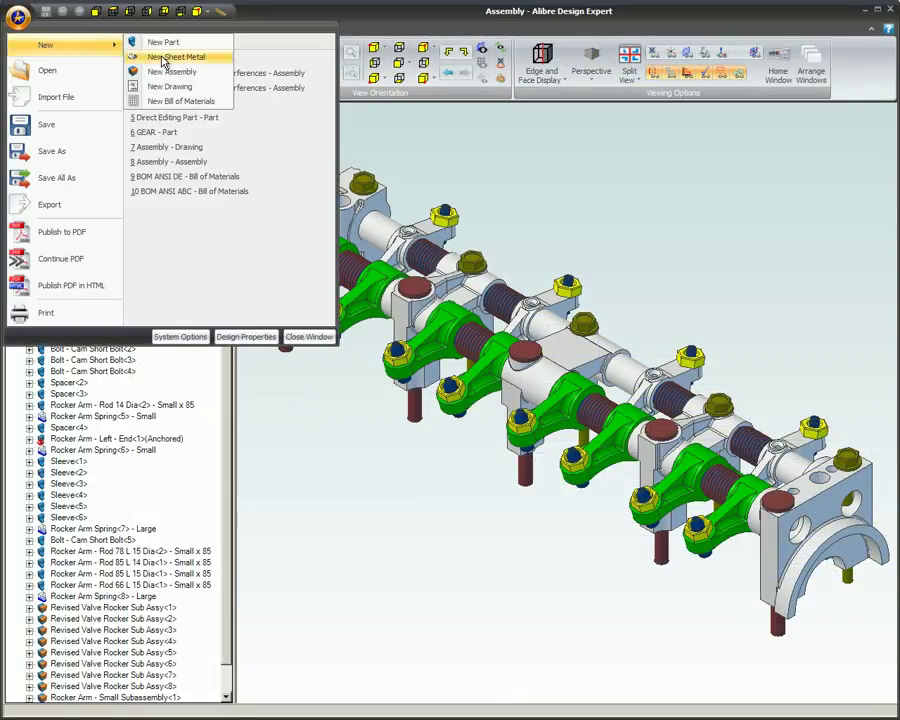
left_click(183, 102)
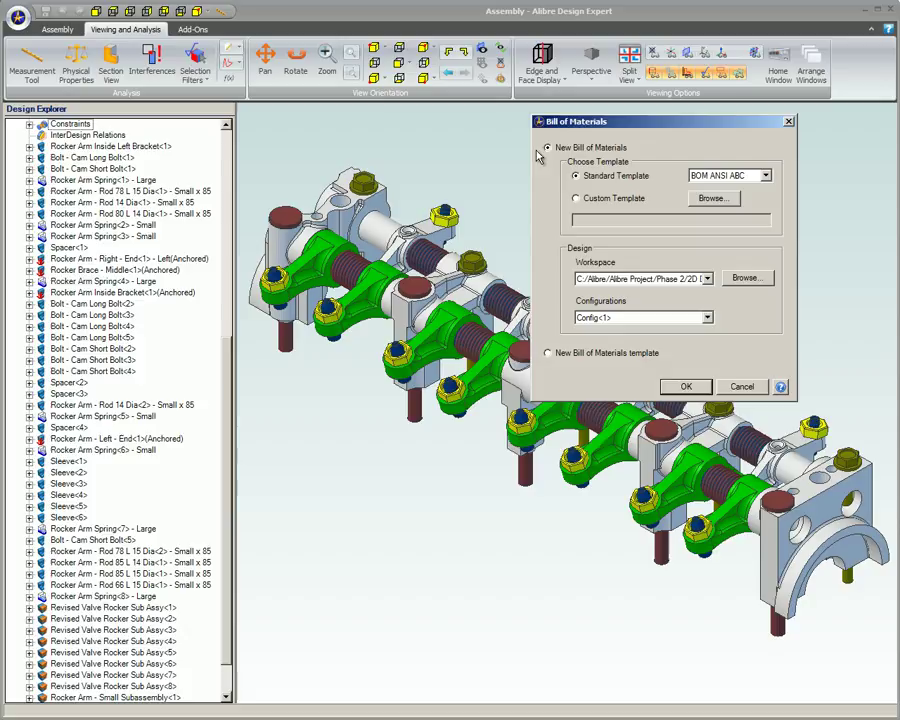
left_click(738, 176)
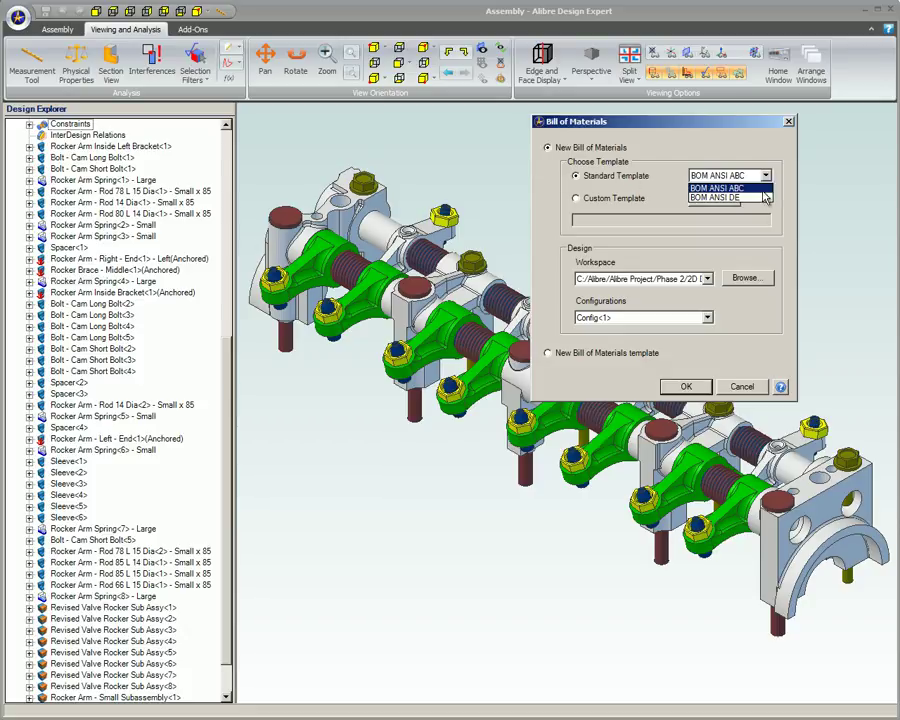
left_click(709, 195)
left_click(684, 386)
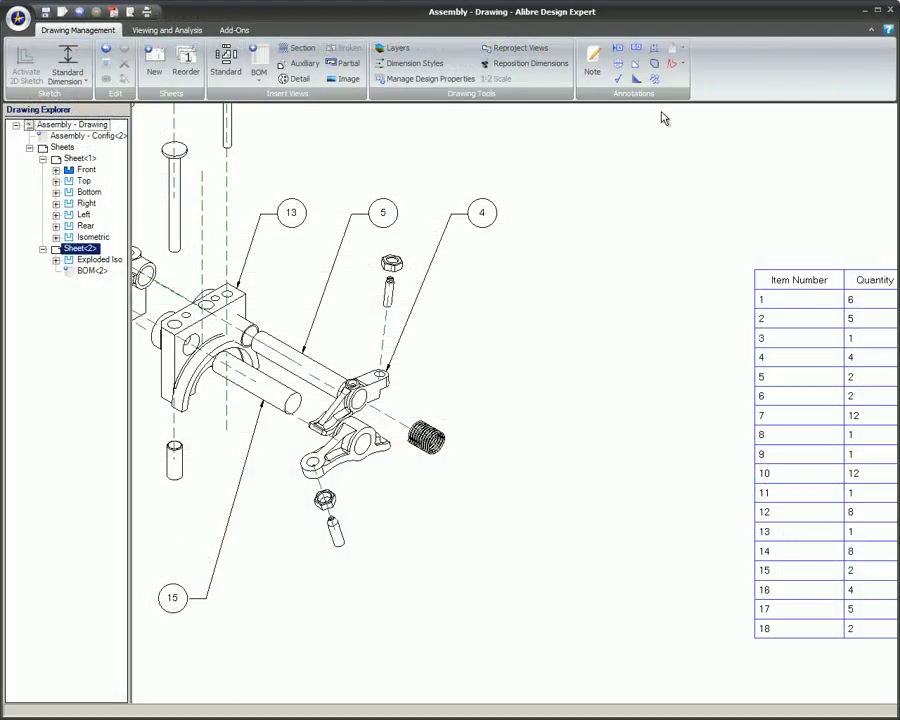
Add callout balloons 10 on the lower nut and 7 on the lower pin.
left_click(656, 82)
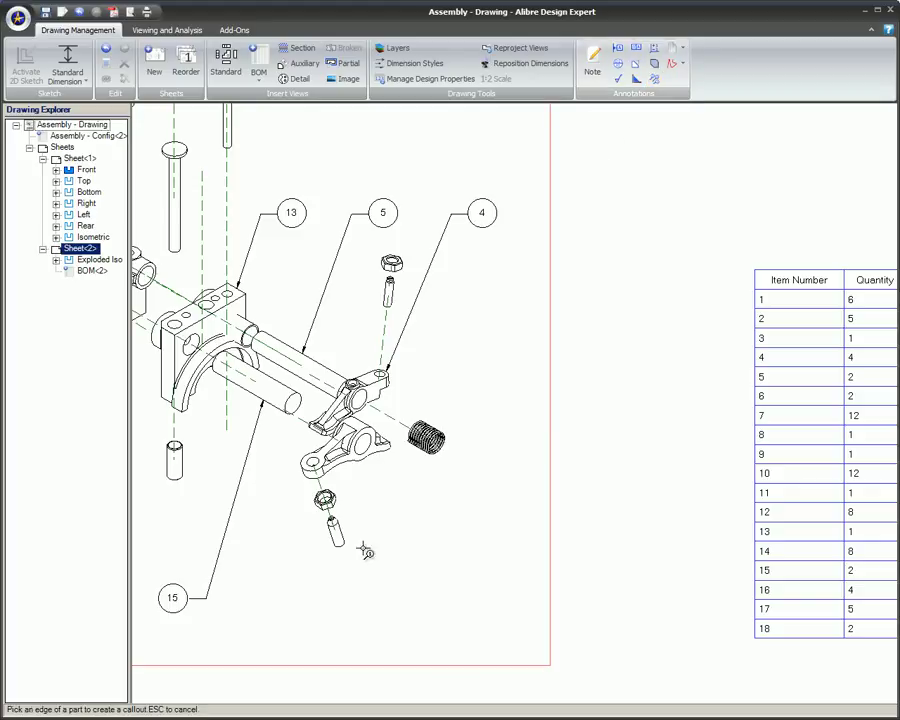
left_click(321, 505)
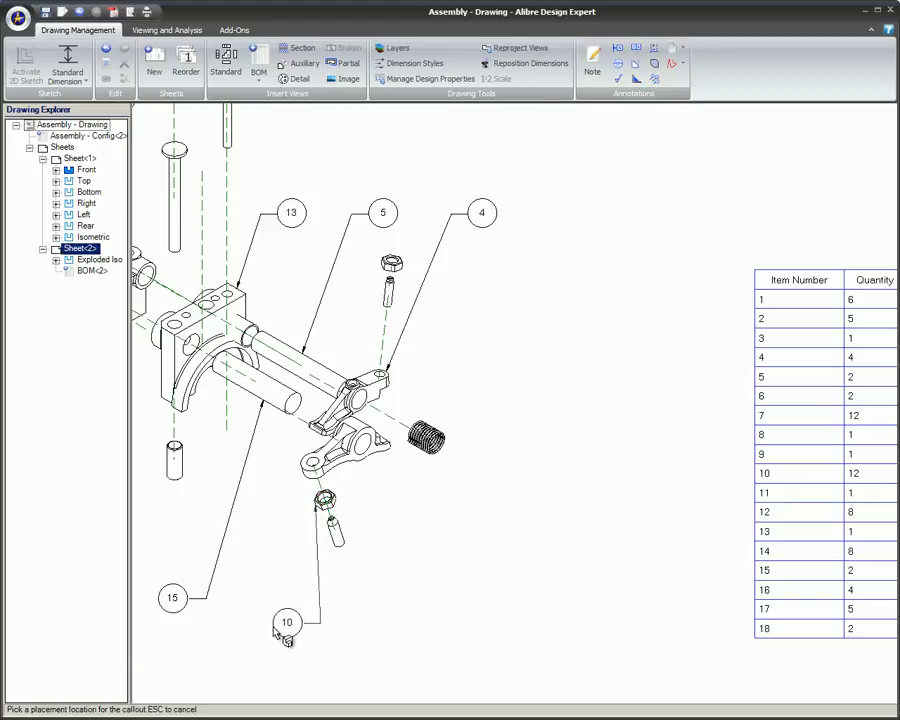
left_click(268, 640)
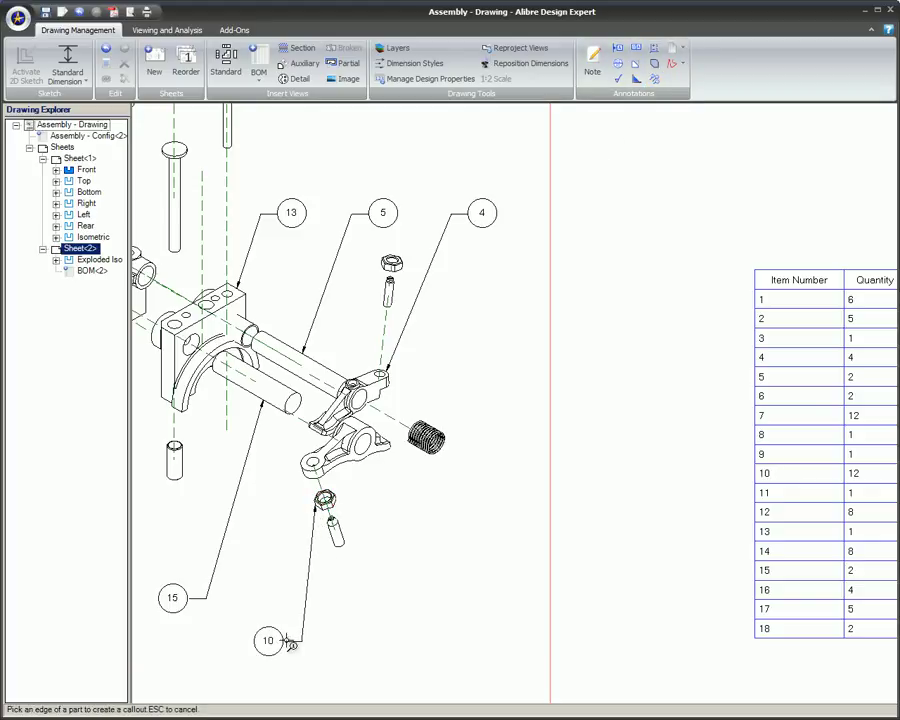
left_click(343, 548)
left_click(414, 643)
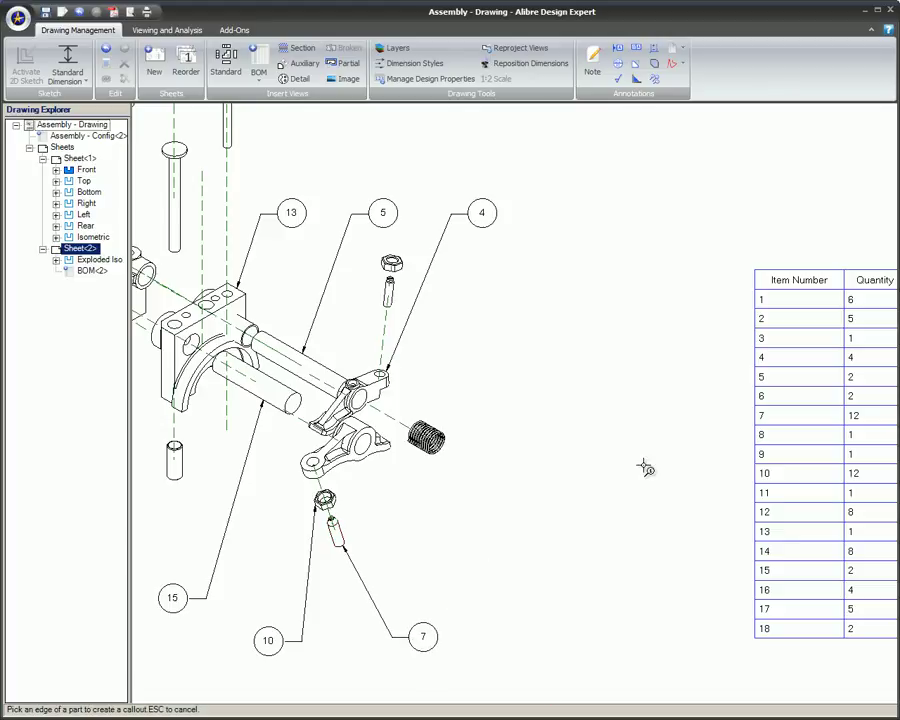
Place a linked Bill of Materials table at the sheet's lower right.
left_click(261, 78)
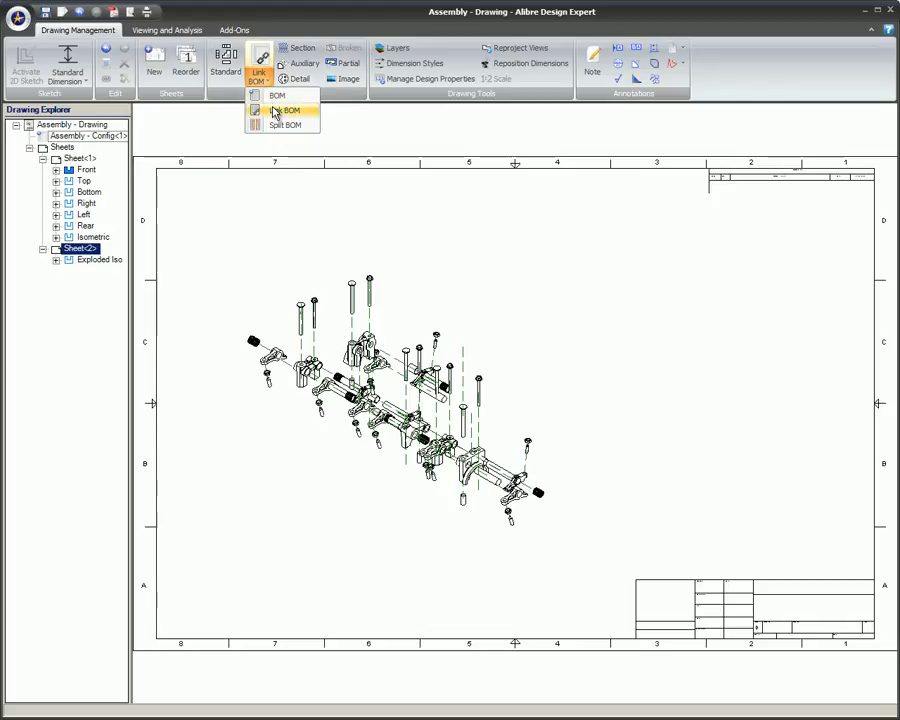
left_click(275, 96)
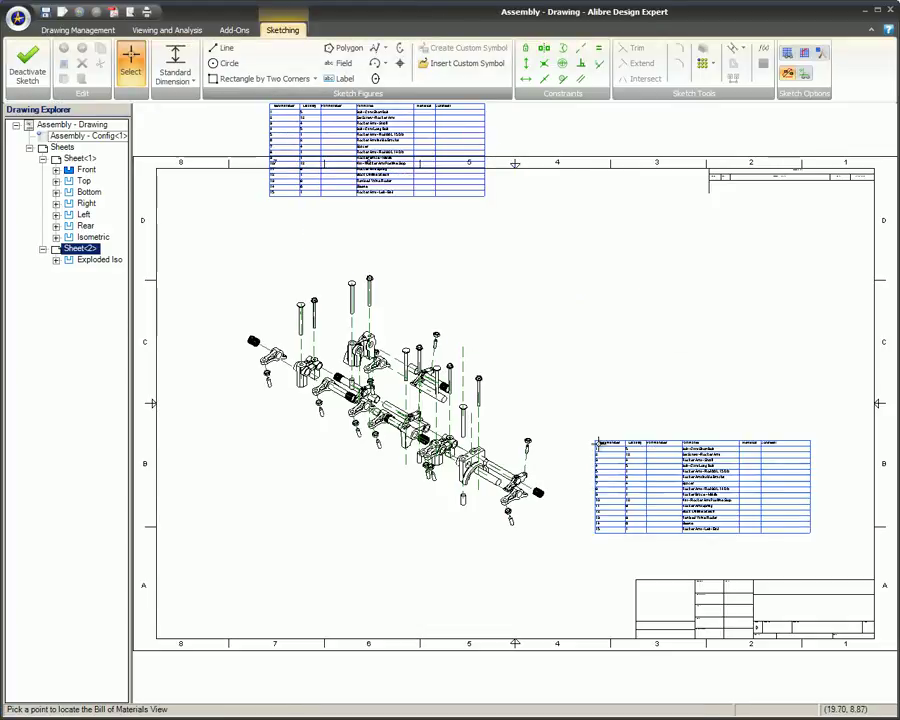
left_click(632, 460)
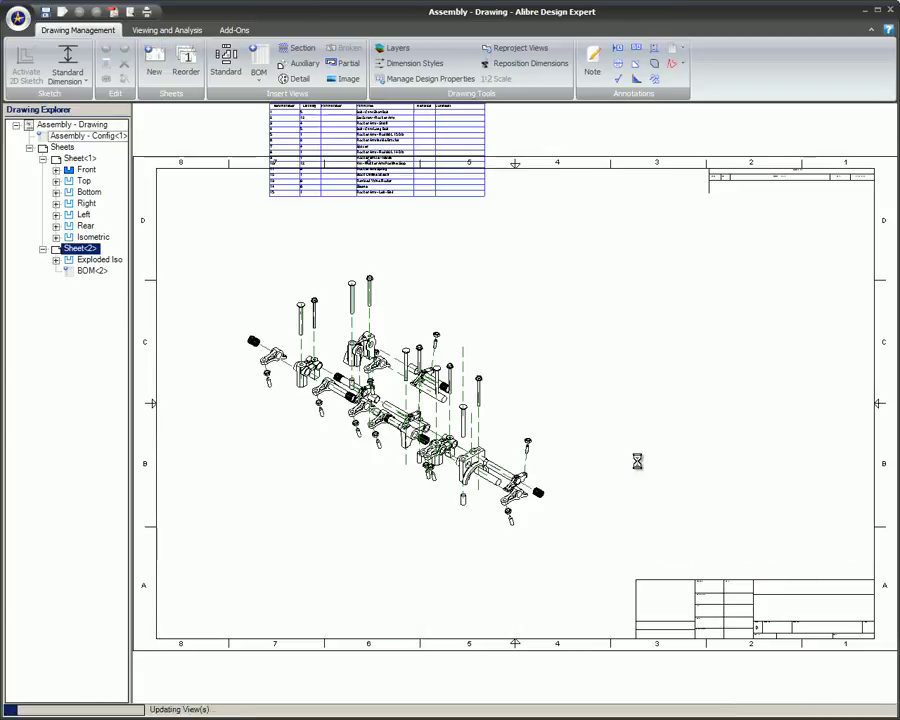